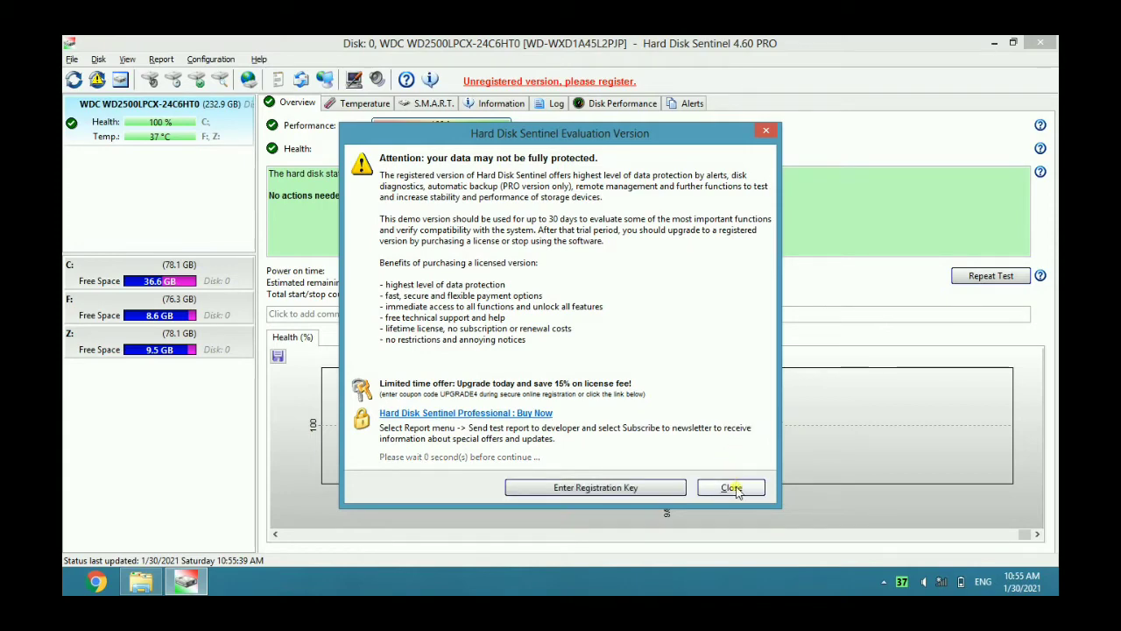
Step: Dismiss the evaluation notice, check the hard disk's performance and health overview, and minimize the window
click(733, 488)
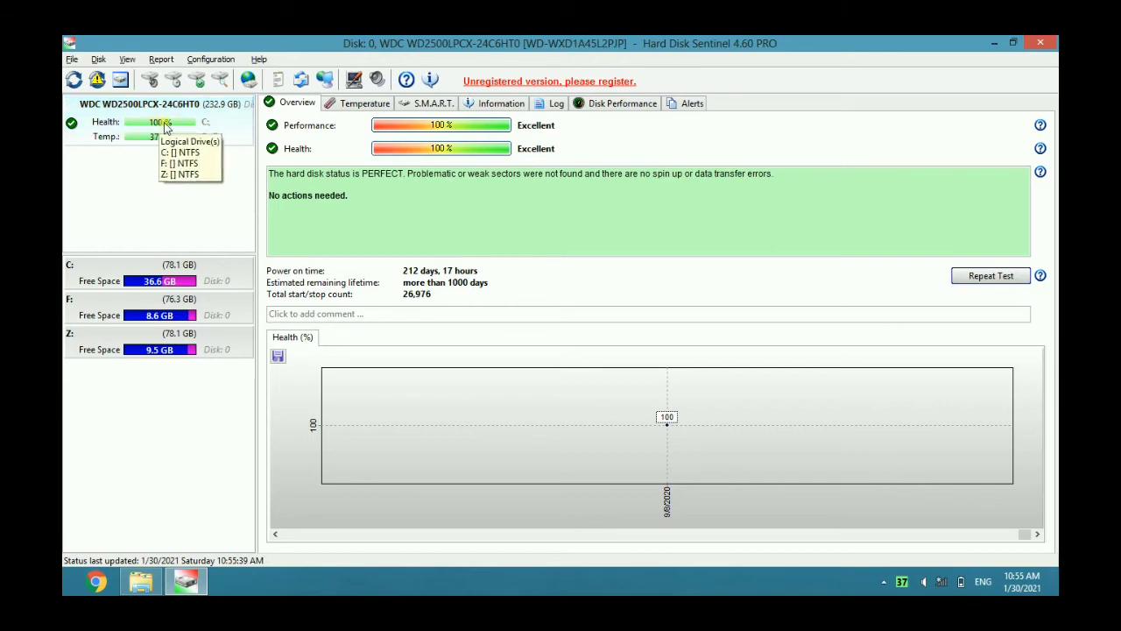
click(999, 42)
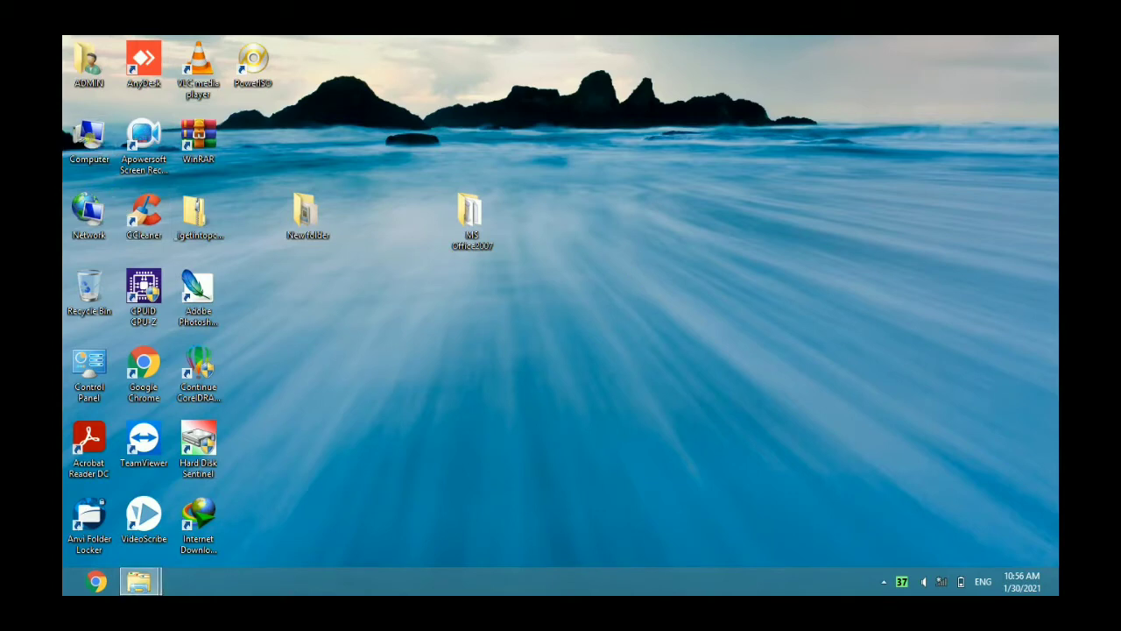
Step: Switch to File Explorer, open Local Disk (C:) and select the Windows folder
click(139, 581)
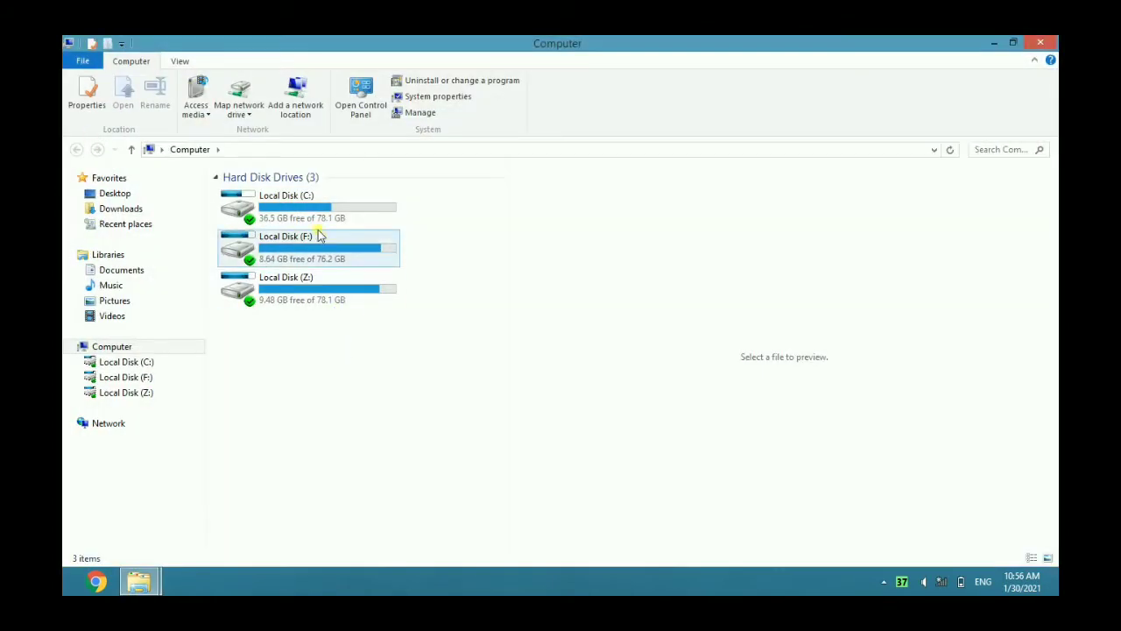
double_click(314, 218)
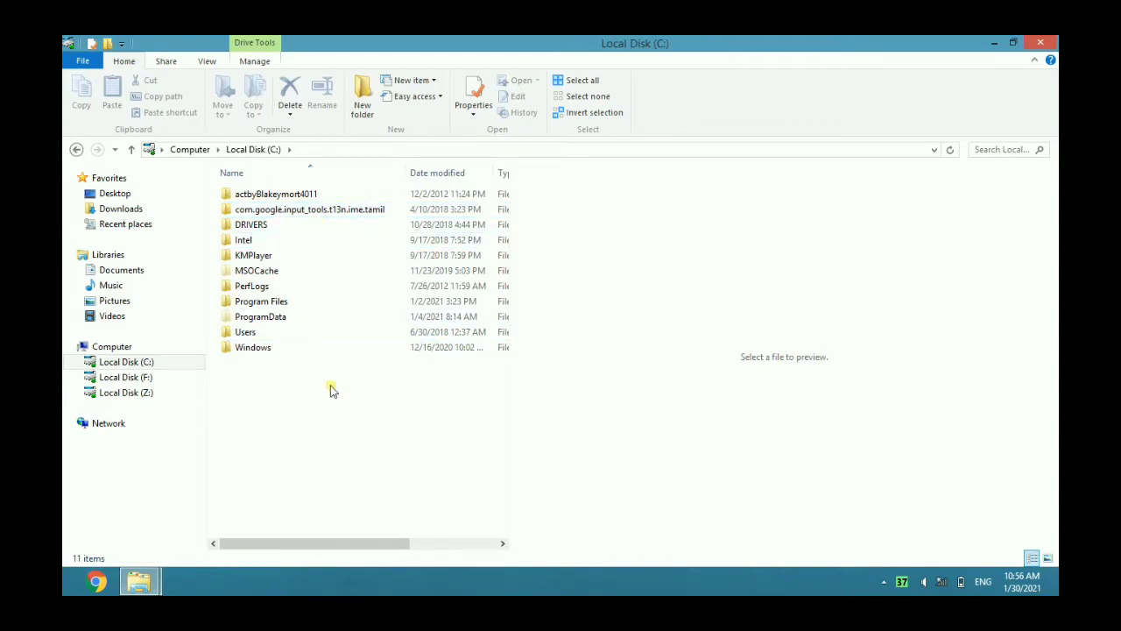
click(268, 347)
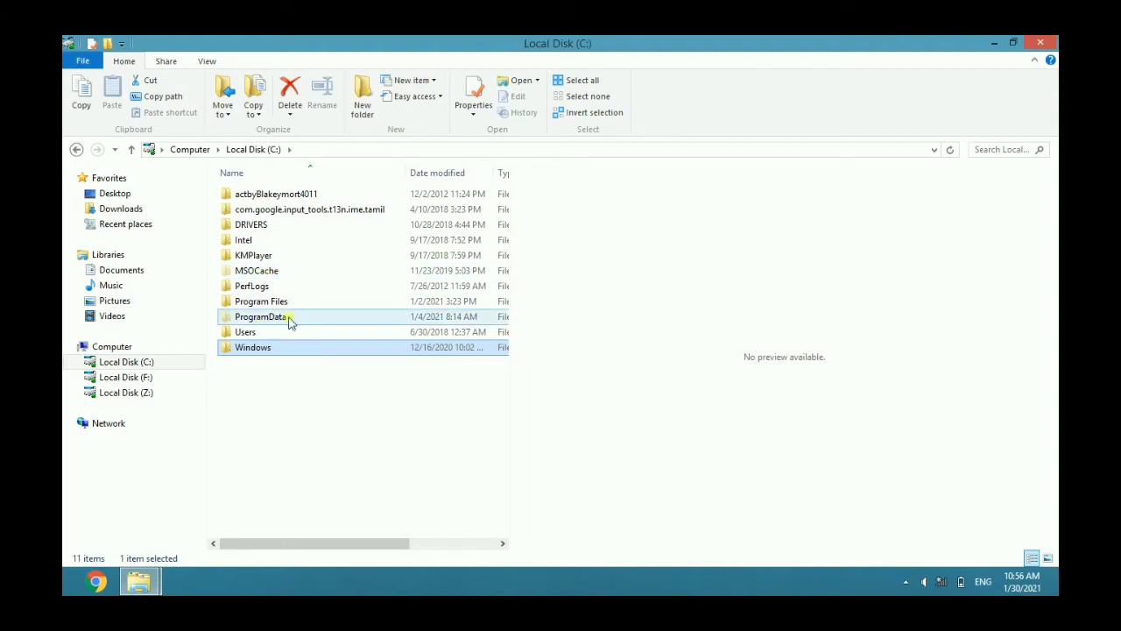
Step: Return to the Computer view and compare the free space of drives F:, Z: and C:
click(132, 347)
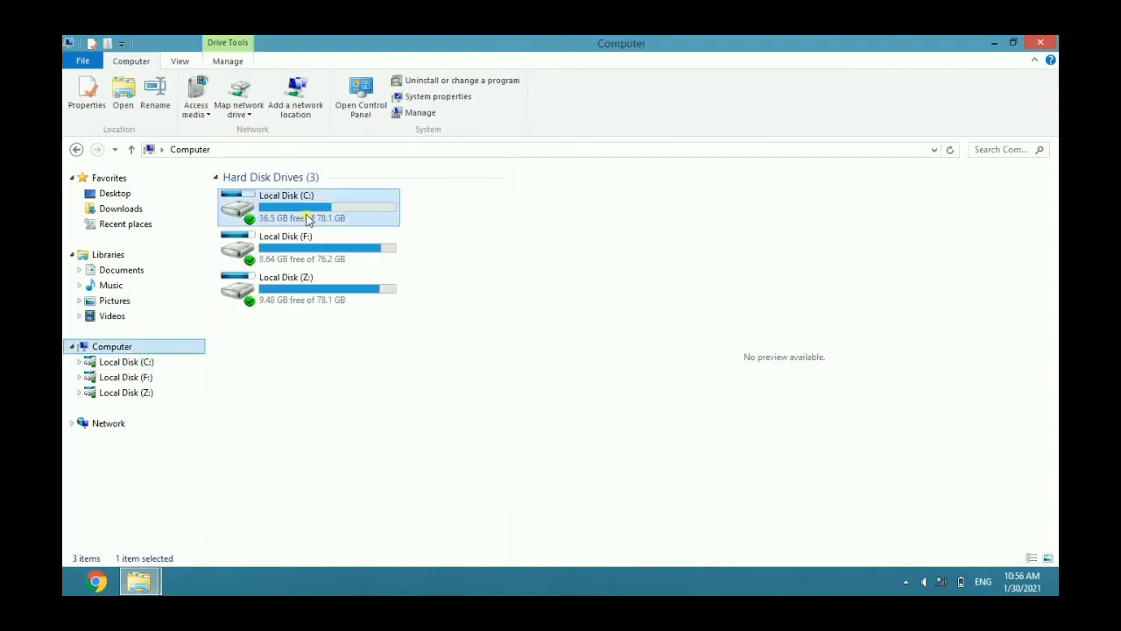
click(317, 254)
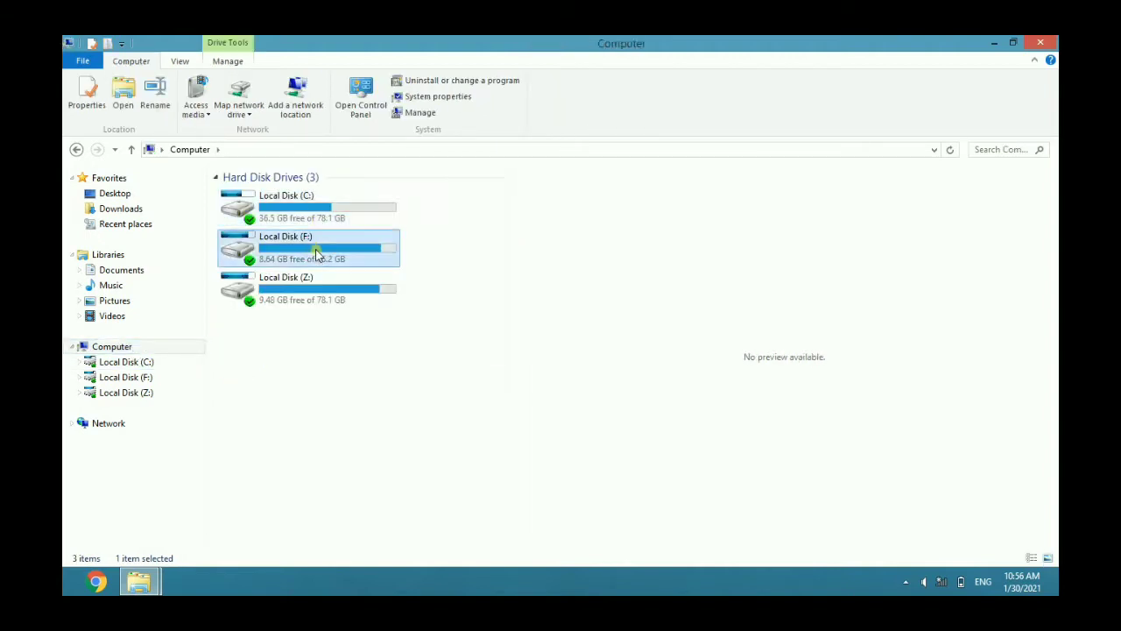
click(318, 298)
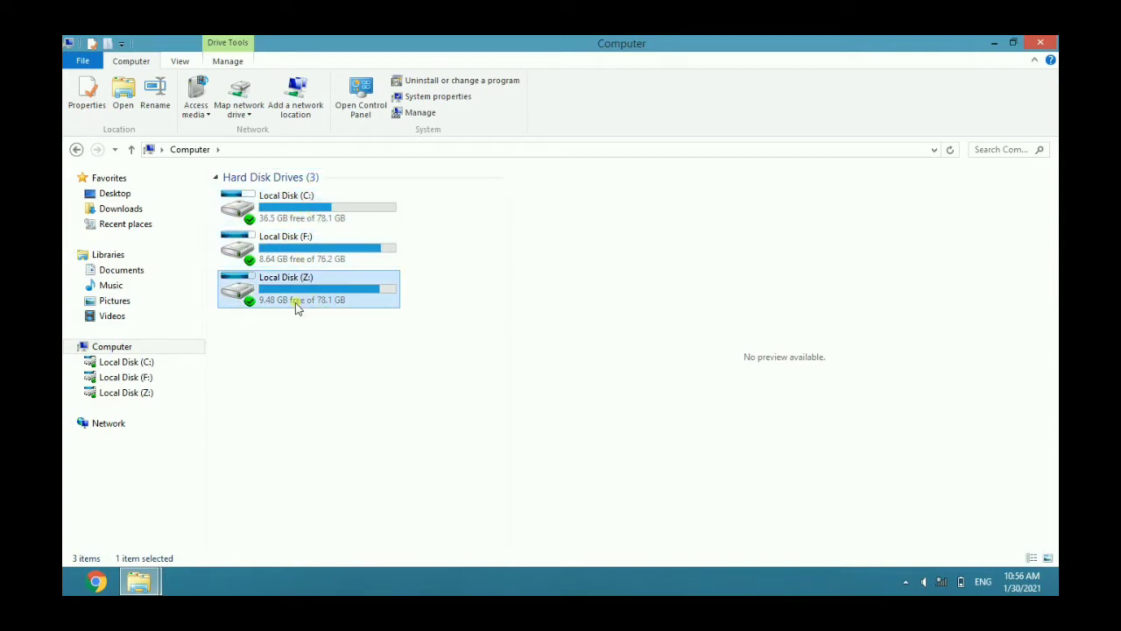
click(309, 249)
click(308, 210)
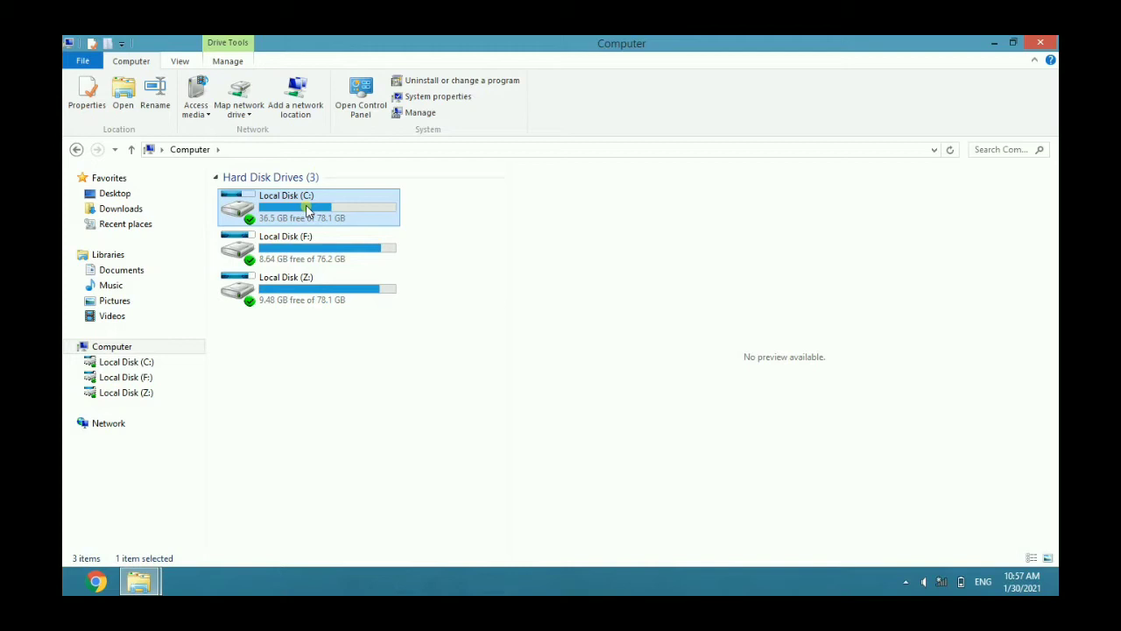
Step: Open the computer's properties to examine the Windows edition, processor, memory and system type, and minimize the System window
click(123, 349)
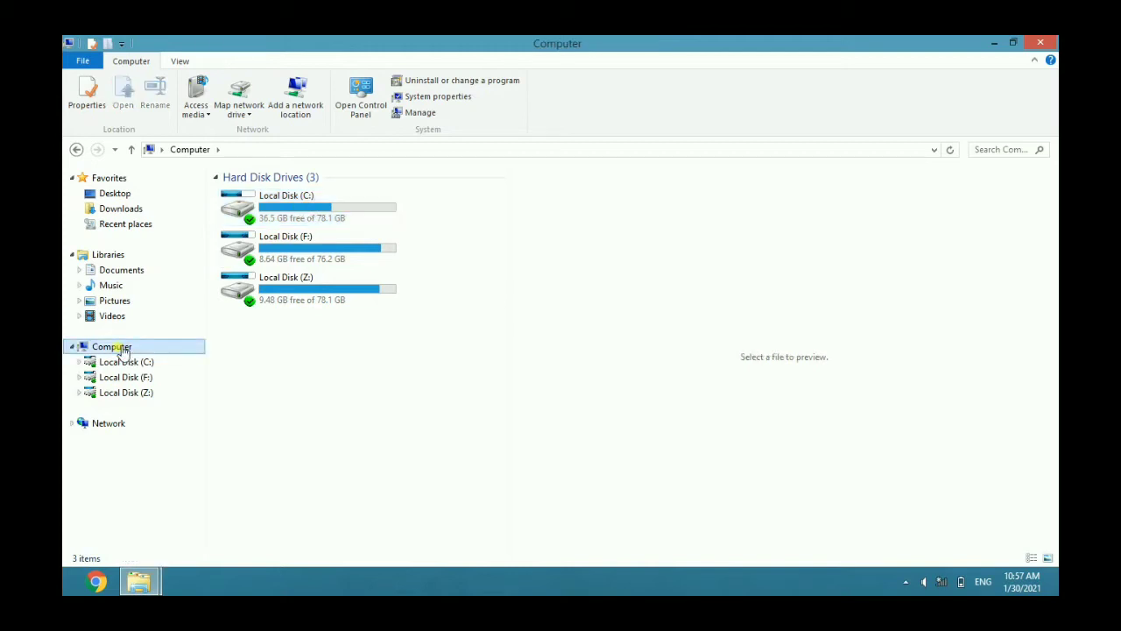
right_click(123, 351)
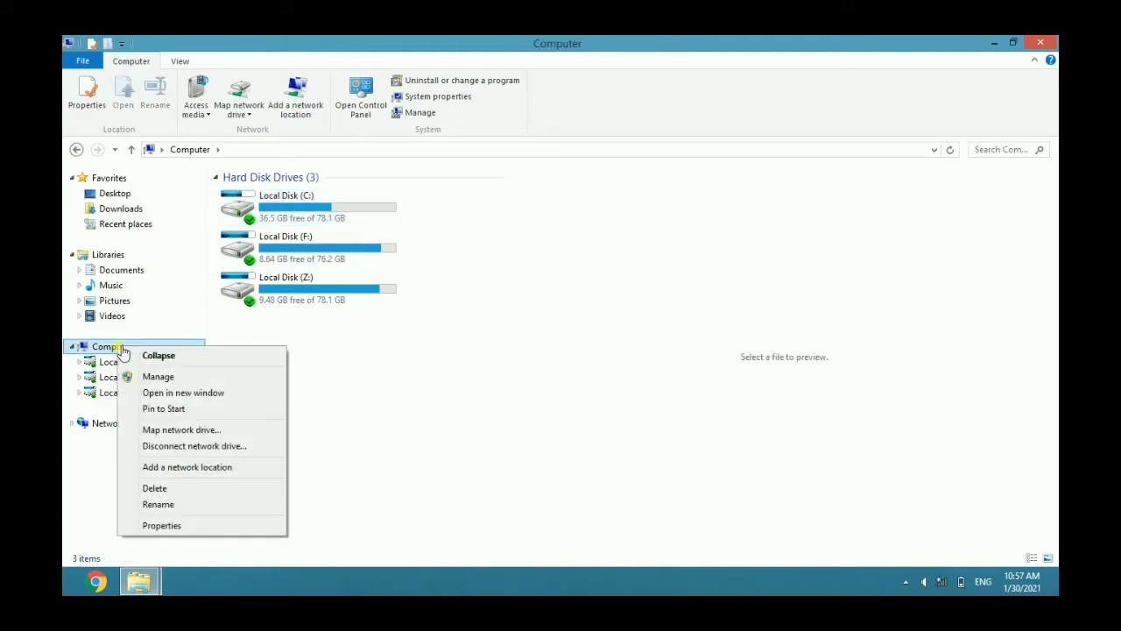
click(192, 529)
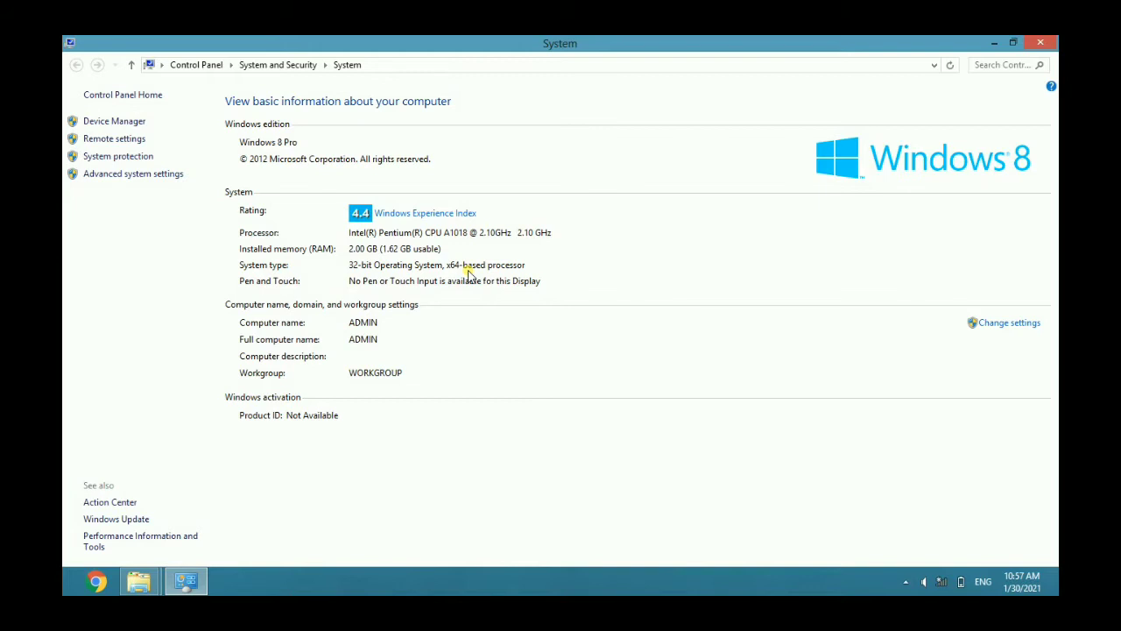
key(XF86MonBrightnessUp)
key(XF86MonBrightnessUp)
click(990, 44)
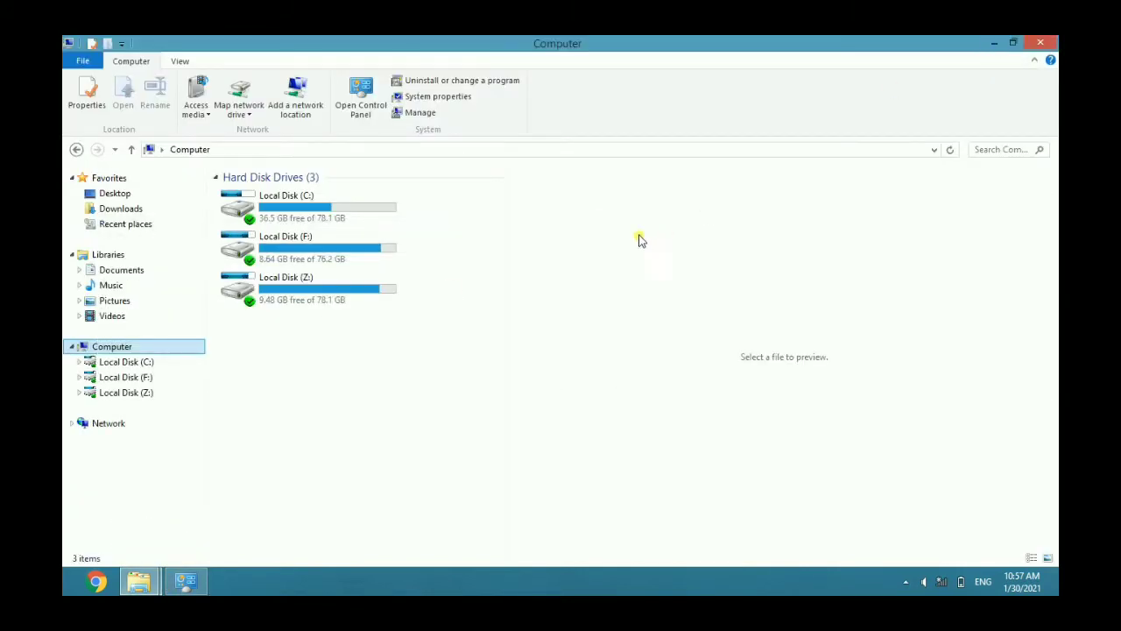
Step: Check the free space of drives F: and Z:, and open Computer Management
click(381, 245)
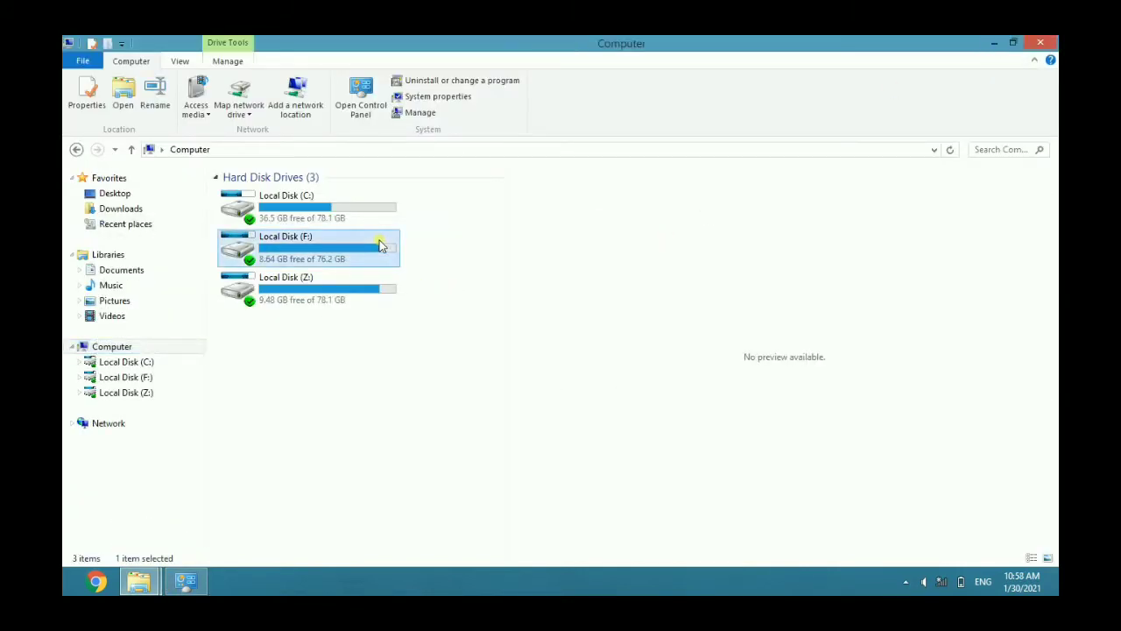
click(363, 296)
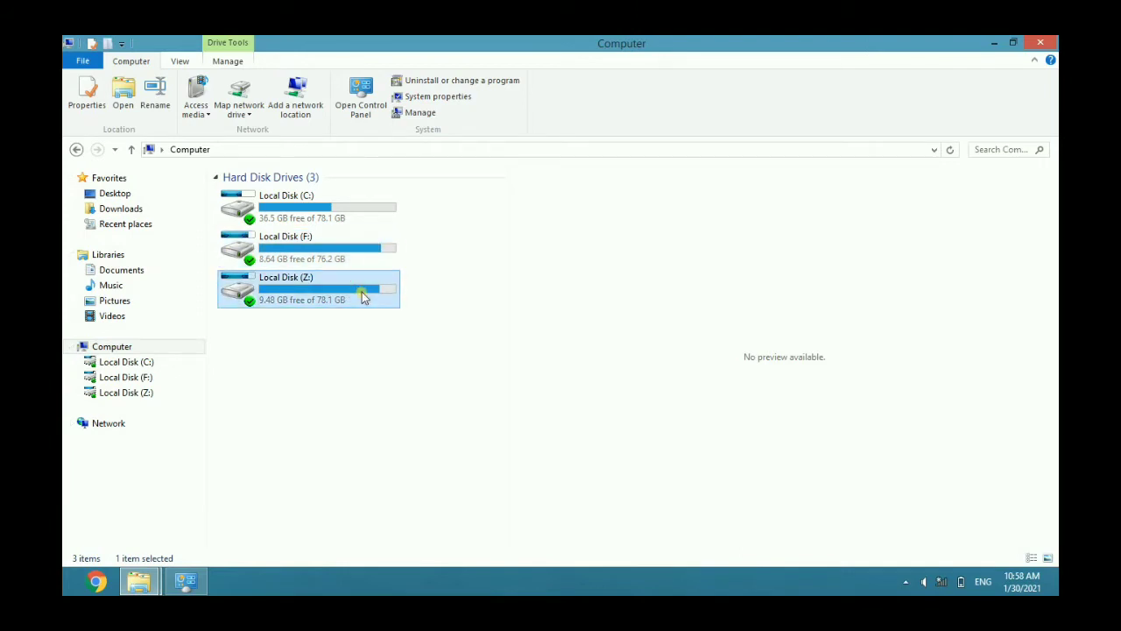
right_click(128, 348)
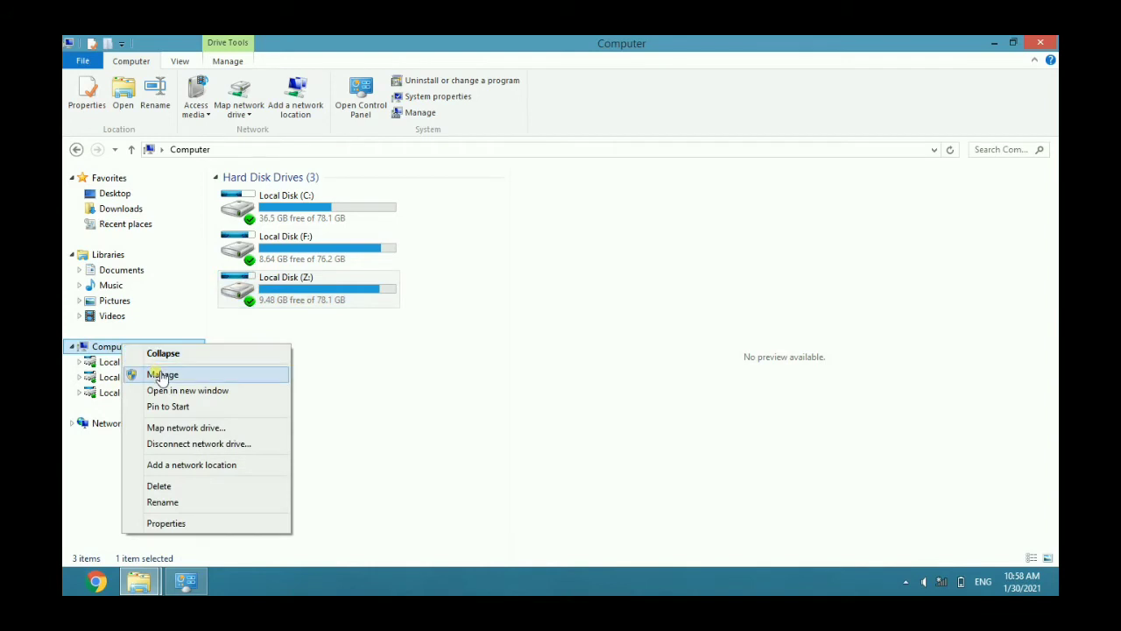
click(157, 375)
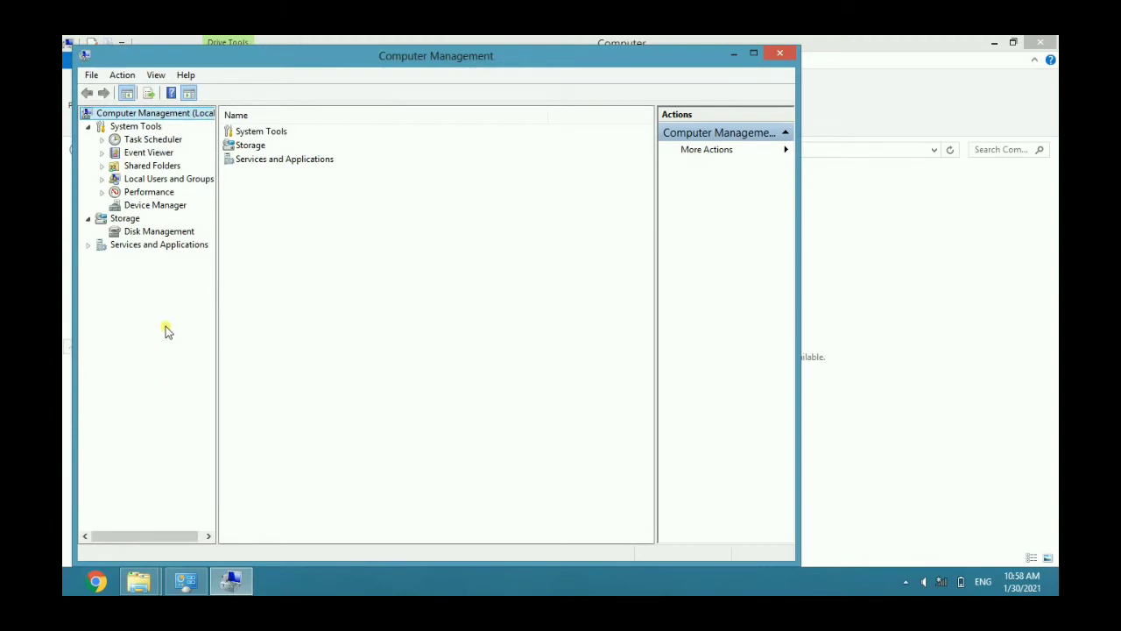
Step: Examine the display adapters, storage controllers and network adapters in Device Manager, and close the Computer Management and Computer windows
click(165, 206)
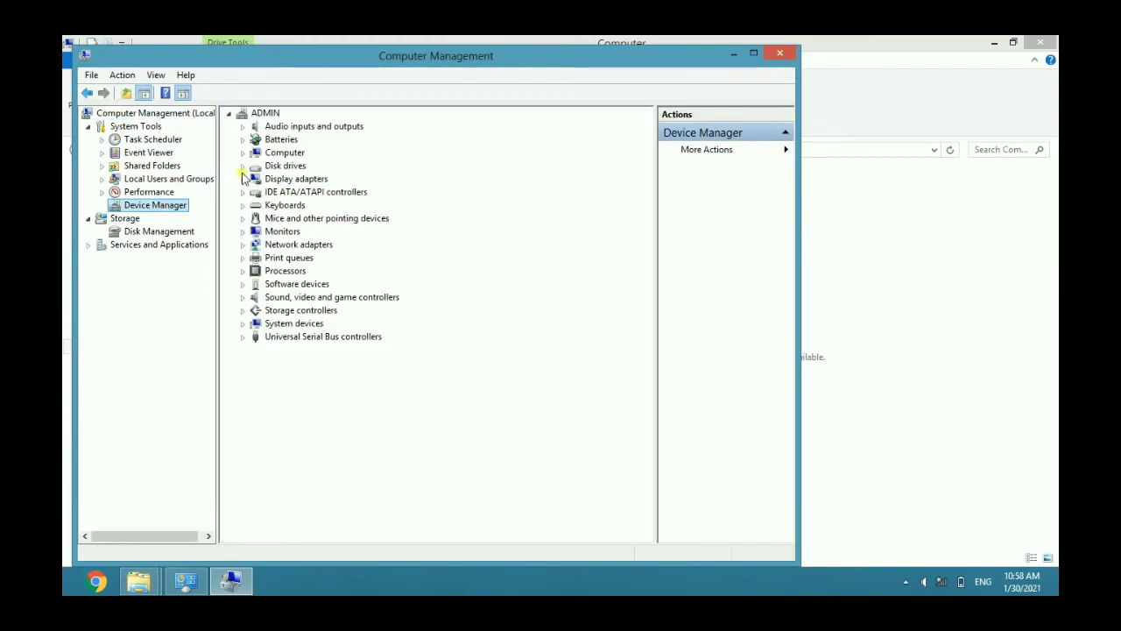
click(243, 178)
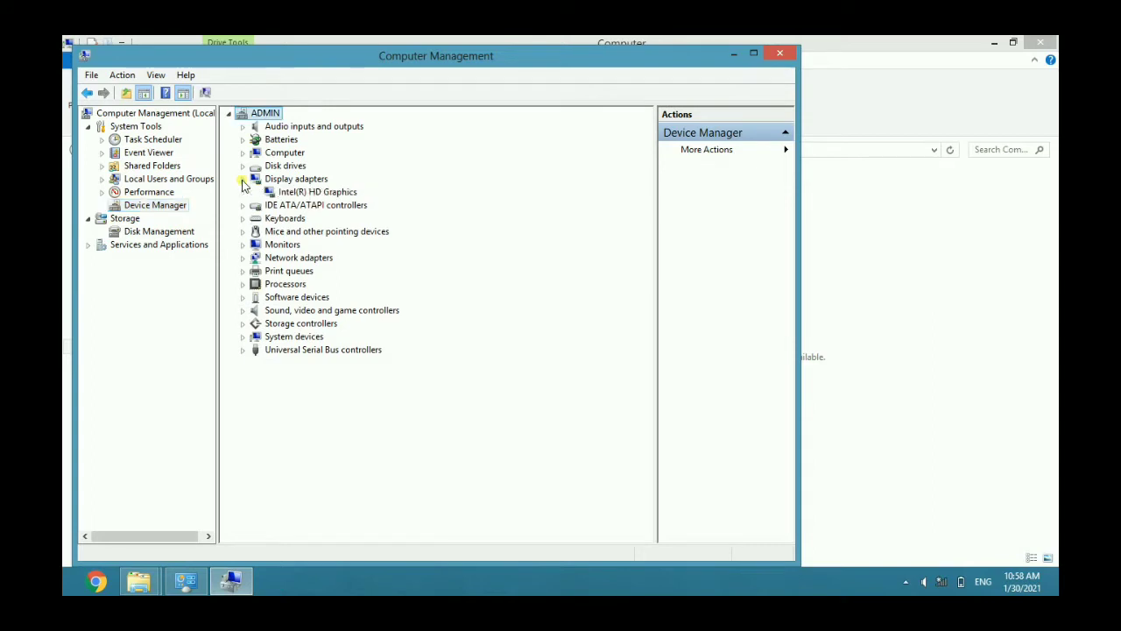
click(244, 323)
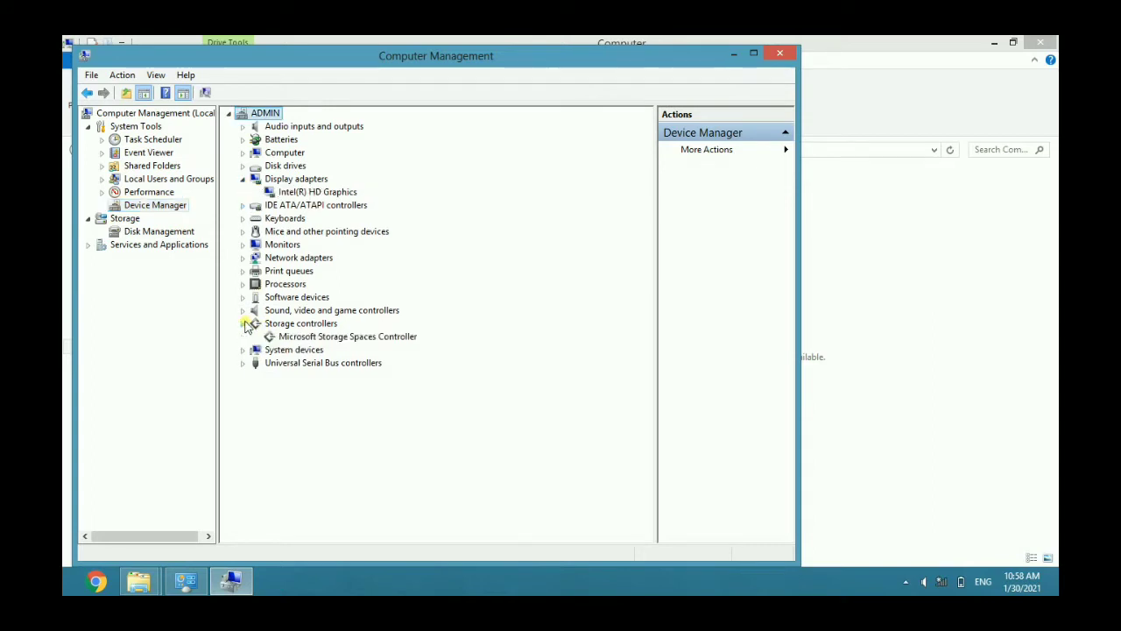
click(244, 258)
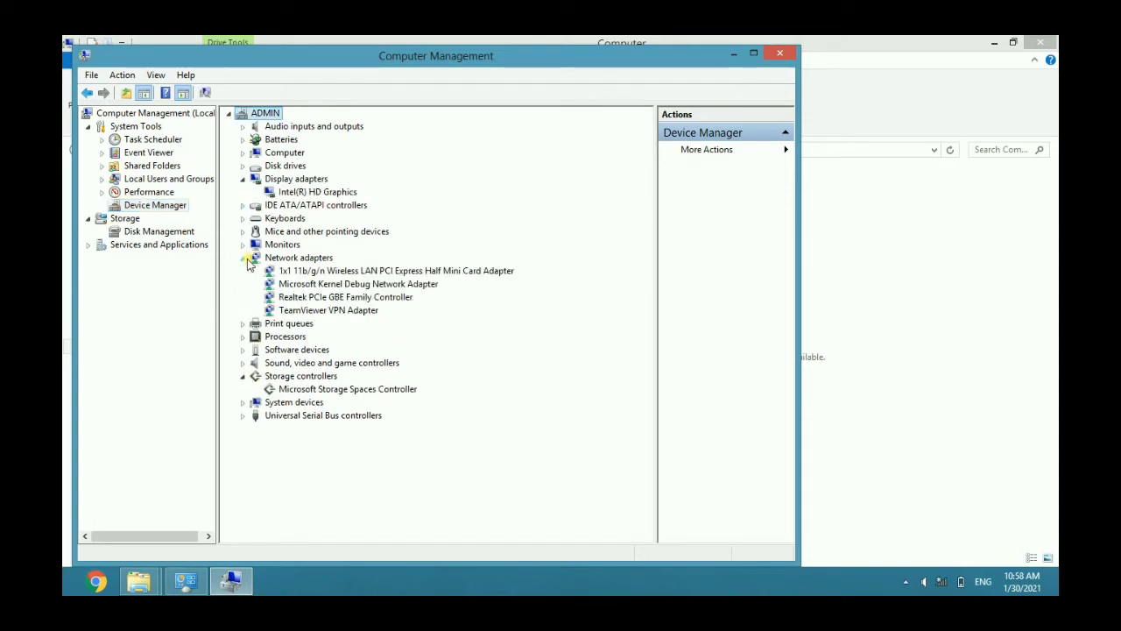
click(780, 53)
click(1041, 42)
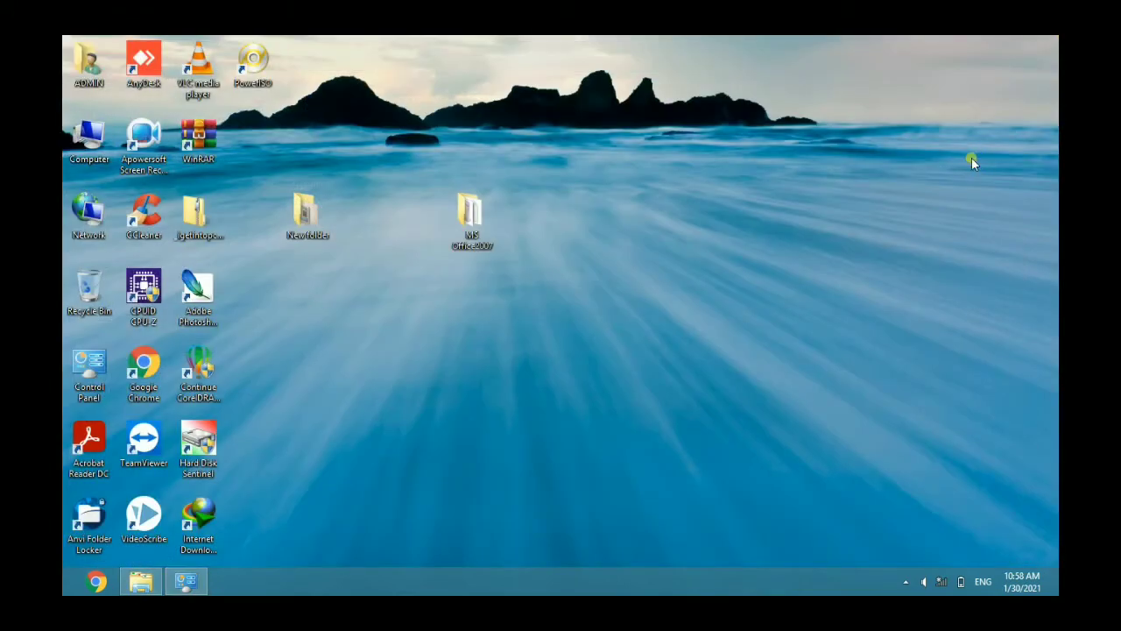
Step: Refresh the desktop twice
right_click(876, 159)
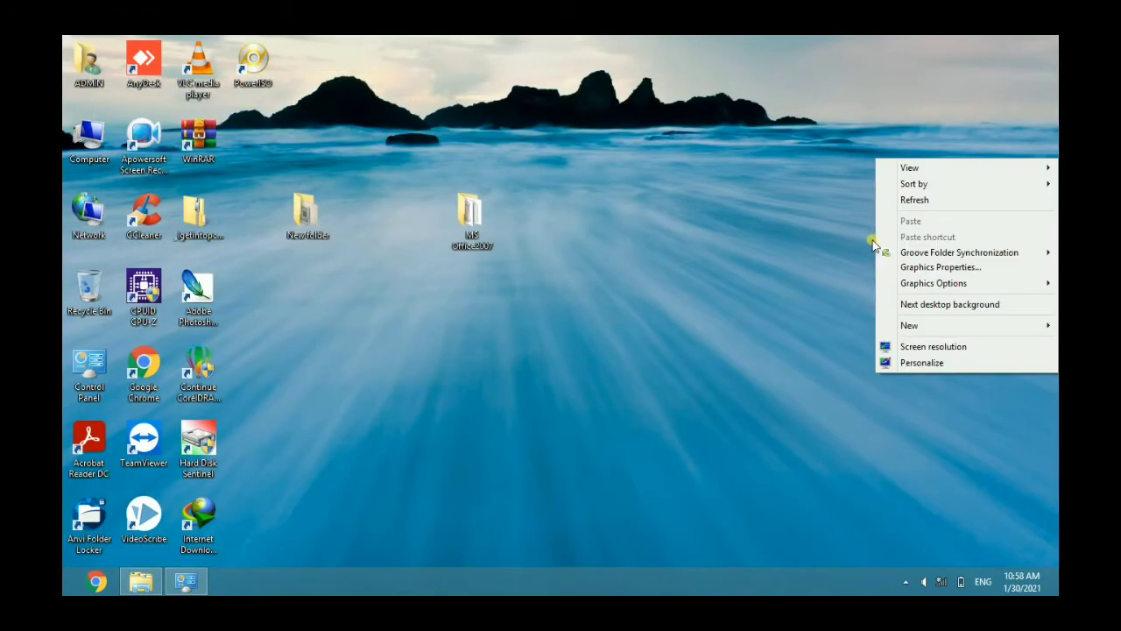
click(914, 200)
right_click(715, 254)
click(744, 291)
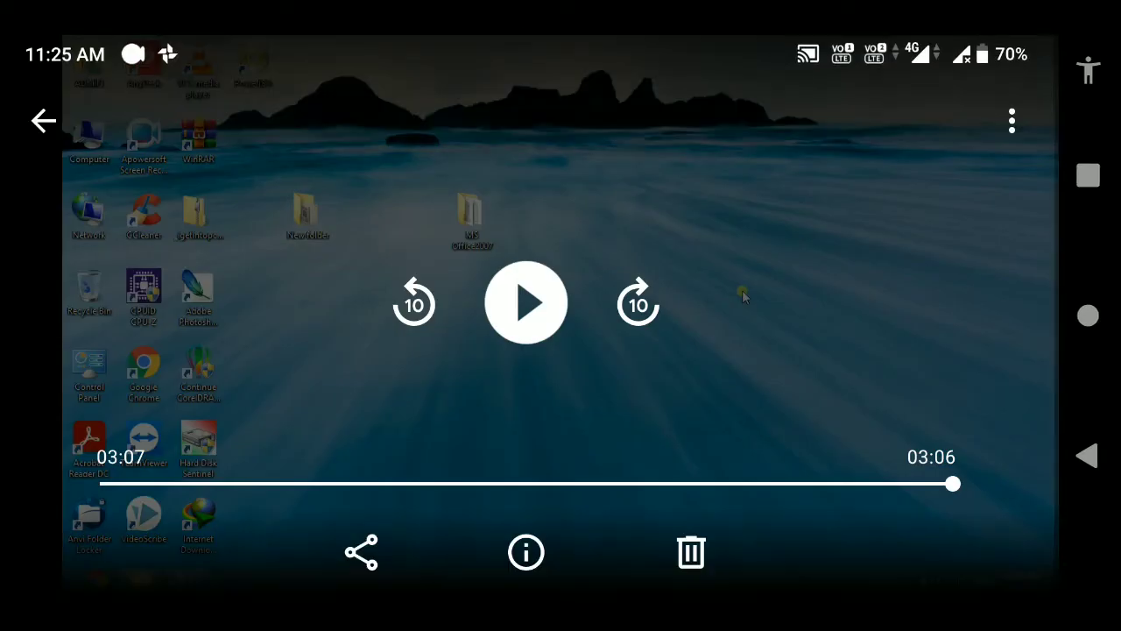
click(526, 302)
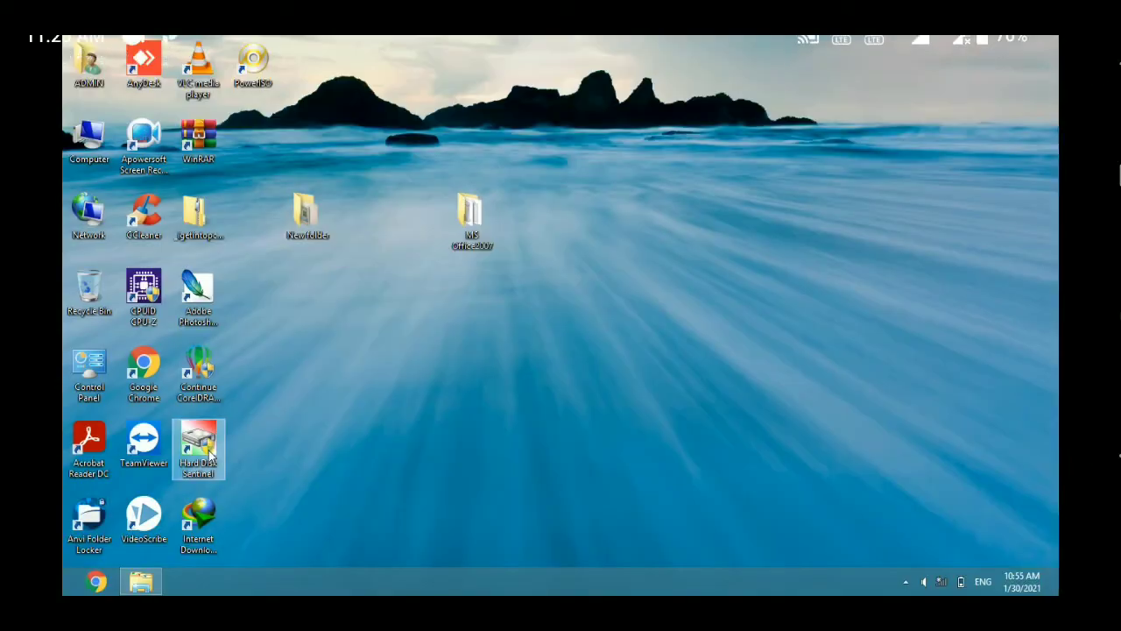
Step: Launch Hard Disk Sentinel, check the disk's health overview behind the evaluation notice, and minimize the program
double_click(210, 456)
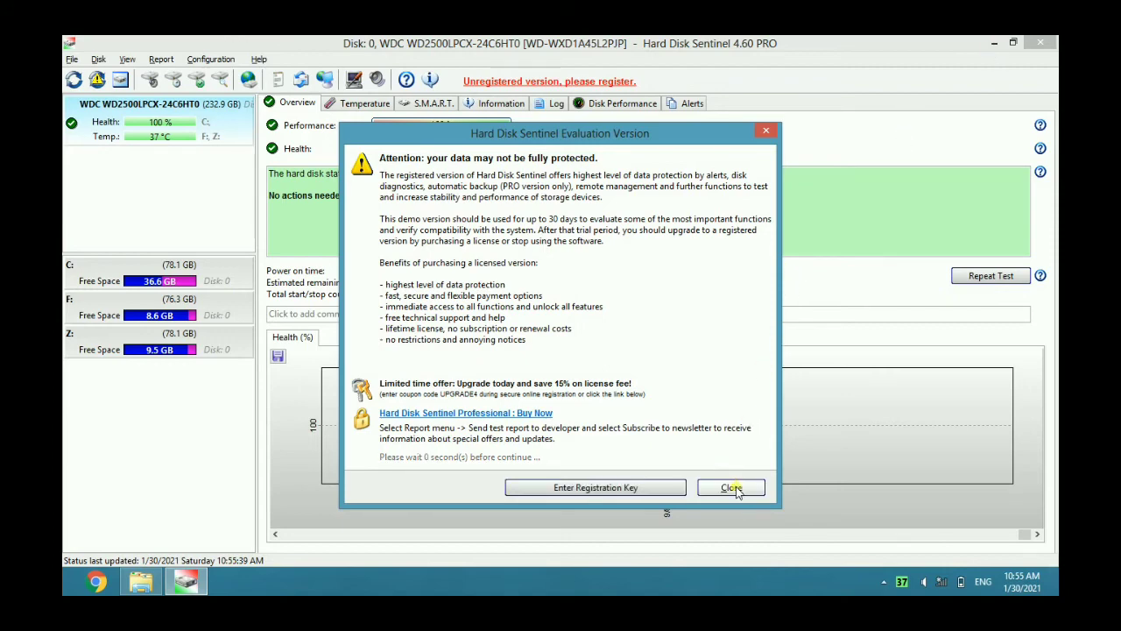
click(732, 487)
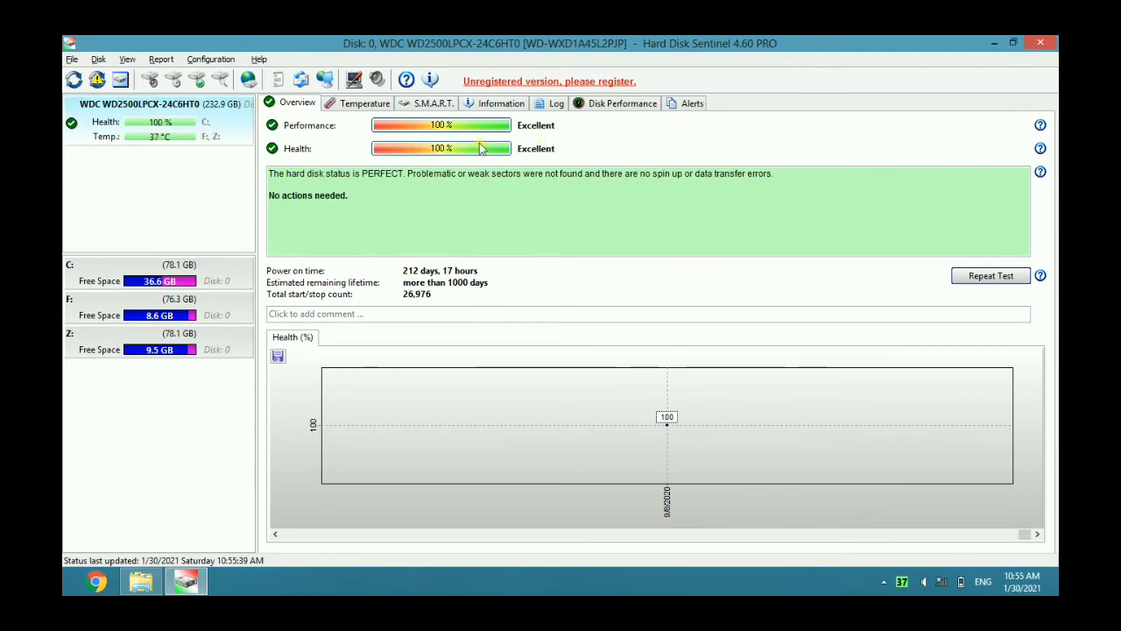
click(995, 42)
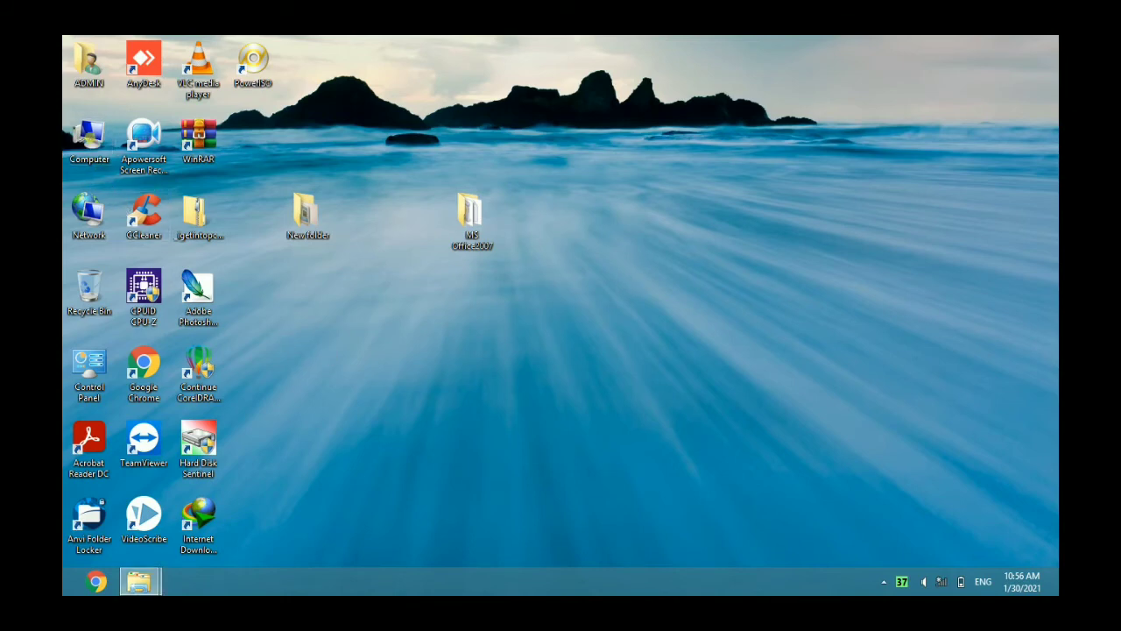
Step: Bring up the File Explorer window and select the Windows folder inside Local Disk (C:)
click(138, 581)
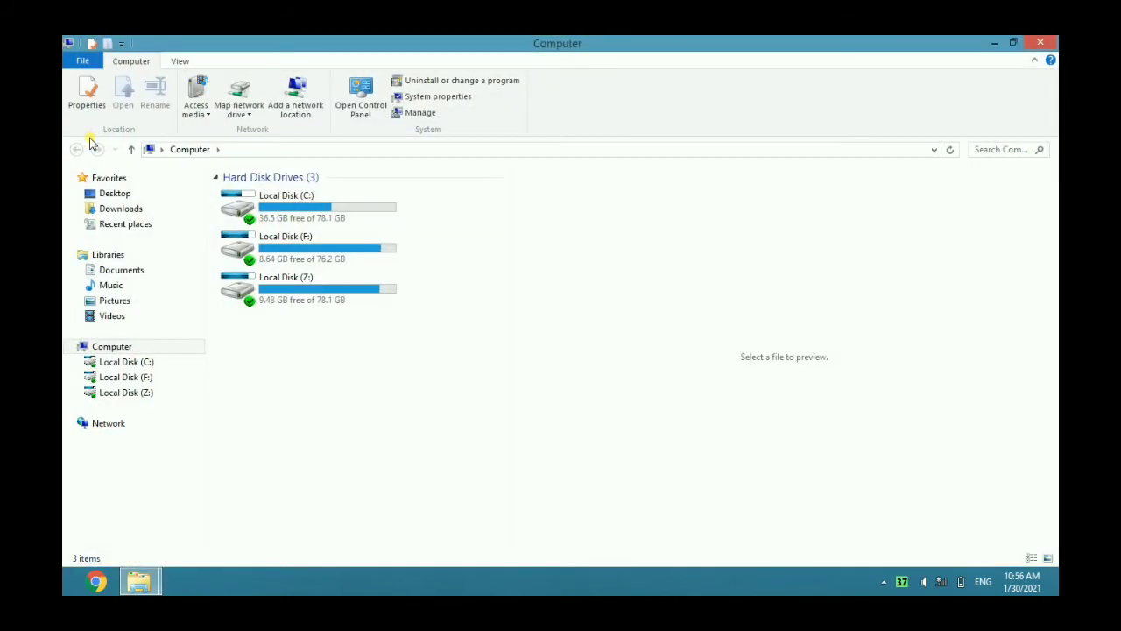
double_click(314, 219)
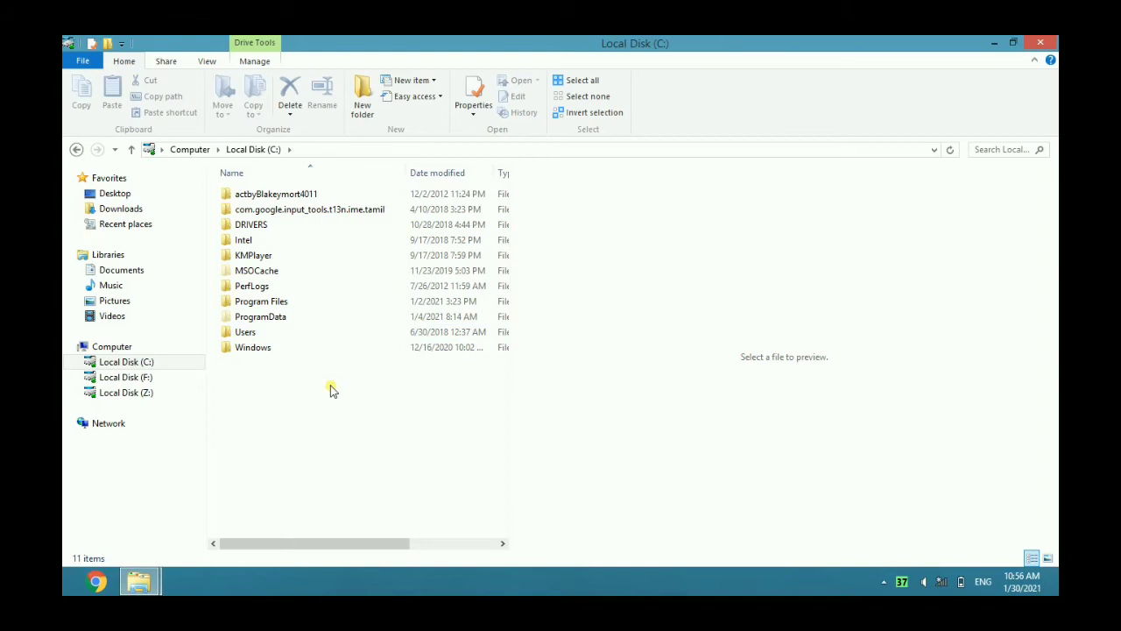
click(269, 347)
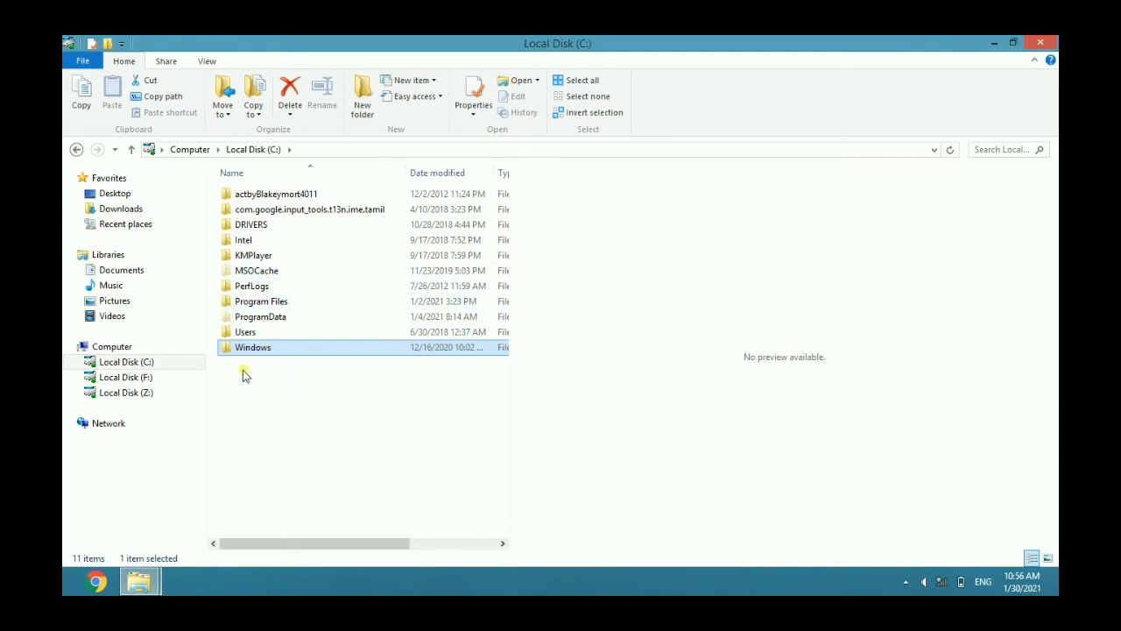
Step: Go back to the Computer overview and examine the capacity and free space of each local drive
click(133, 348)
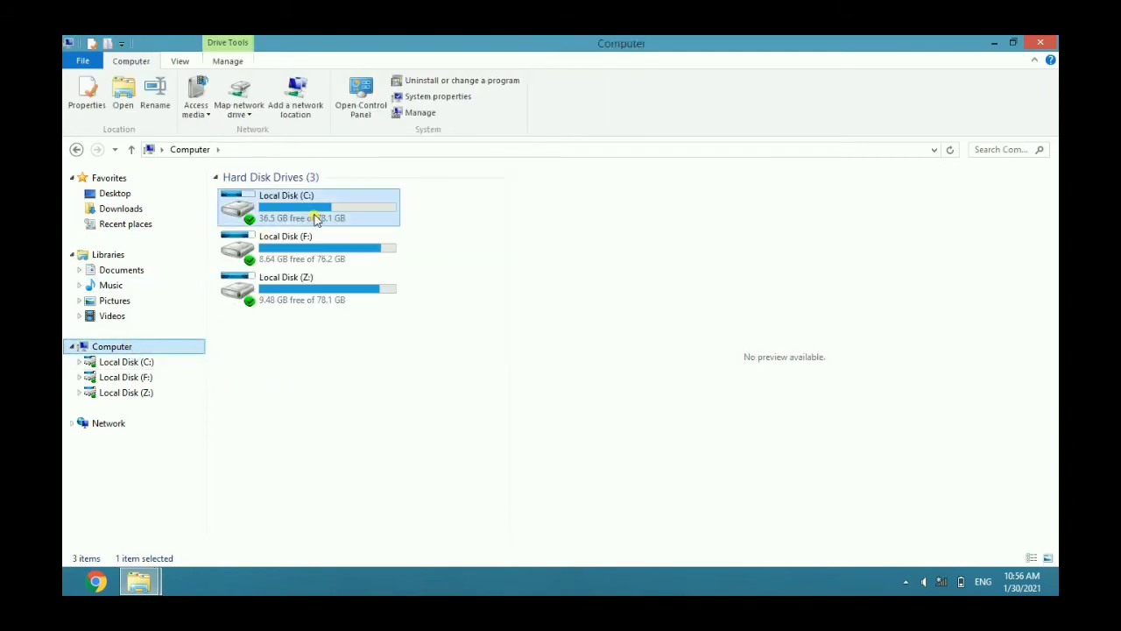
click(317, 253)
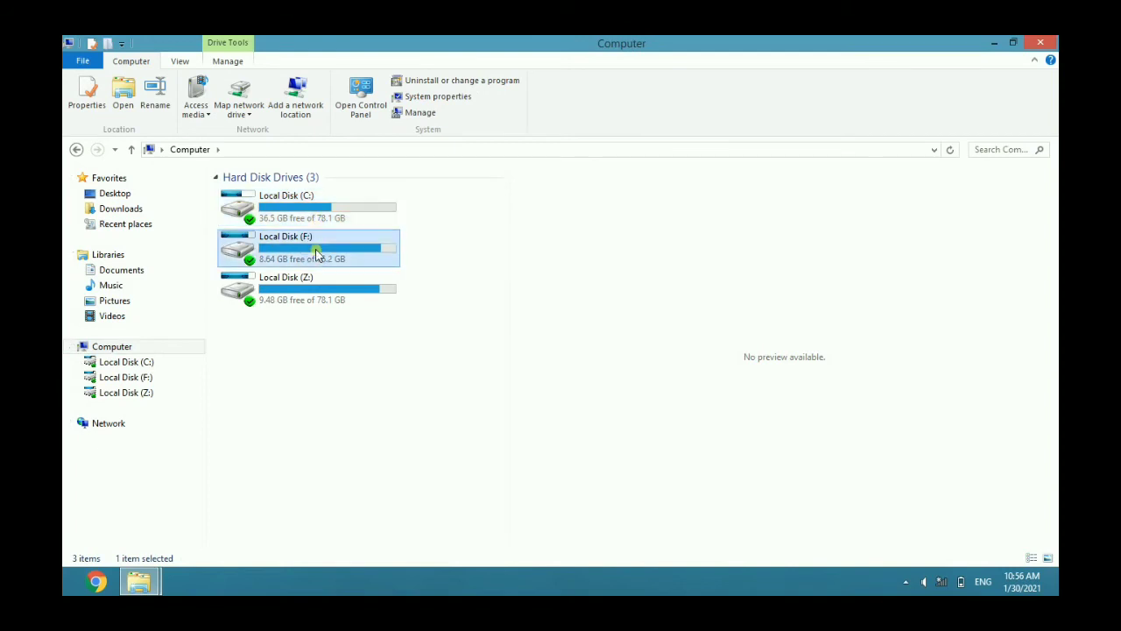
click(318, 298)
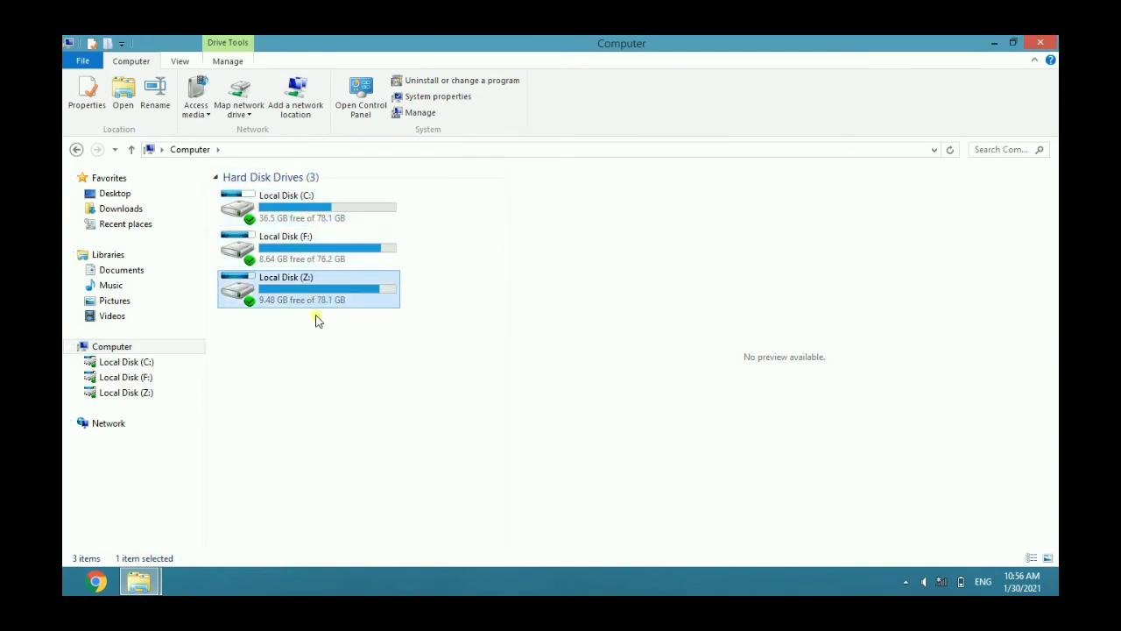
click(302, 238)
click(307, 210)
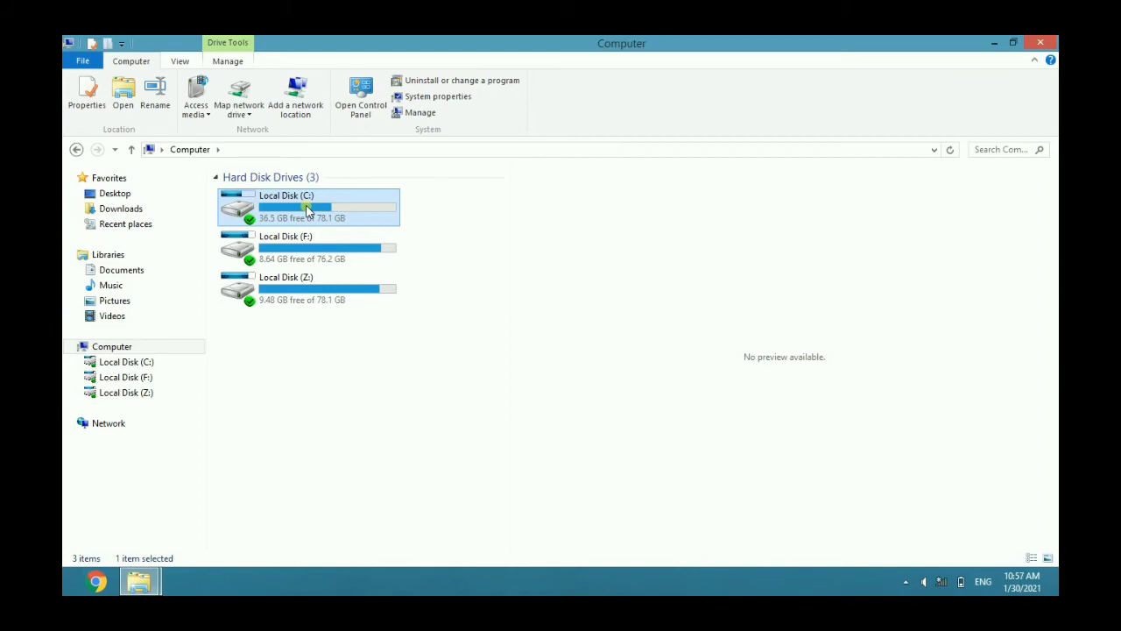
Step: Open the Computer's system properties, review the Windows edition, processor, installed memory and system type, and minimize the System window
click(121, 348)
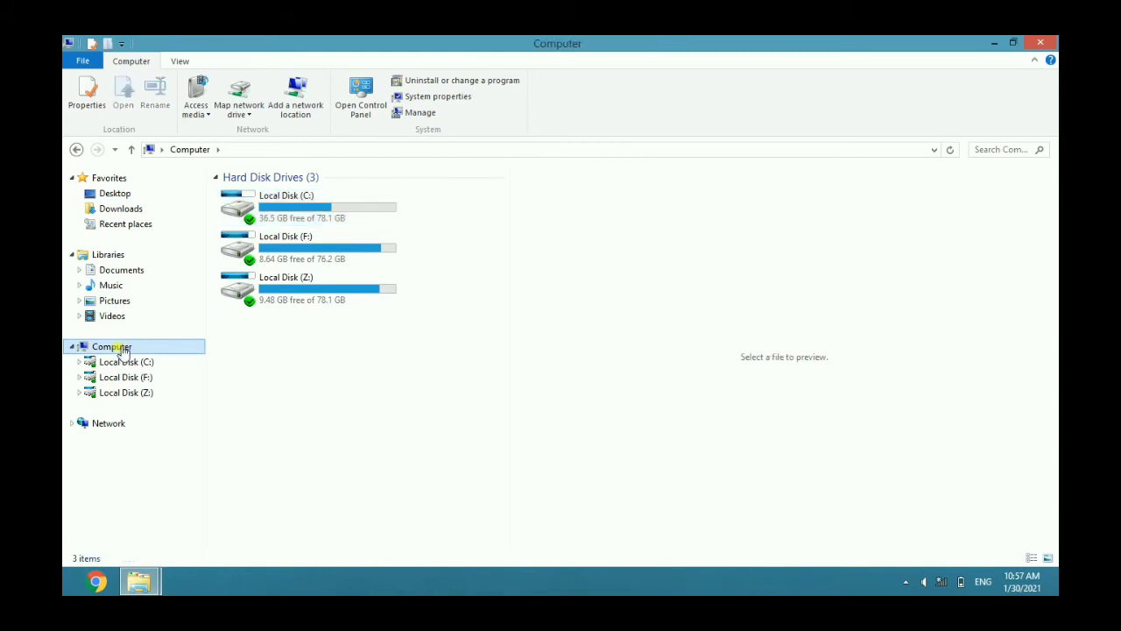
right_click(122, 349)
click(187, 525)
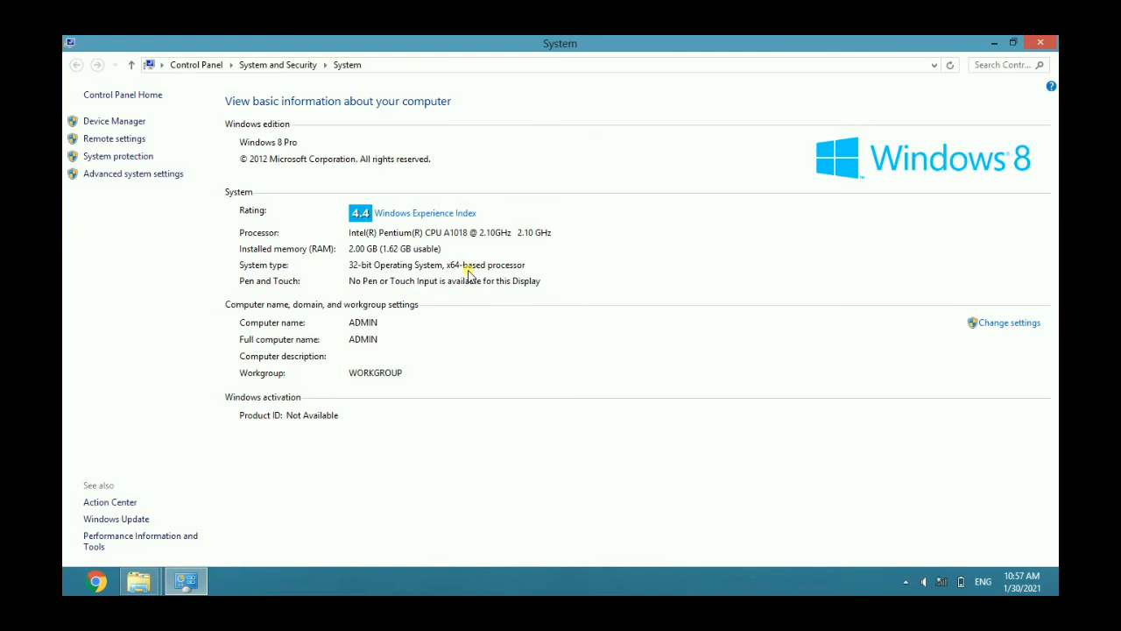
key(XF86MonBrightnessUp)
key(XF86MonBrightnessUp)
key(XF86MonBrightnessUp)
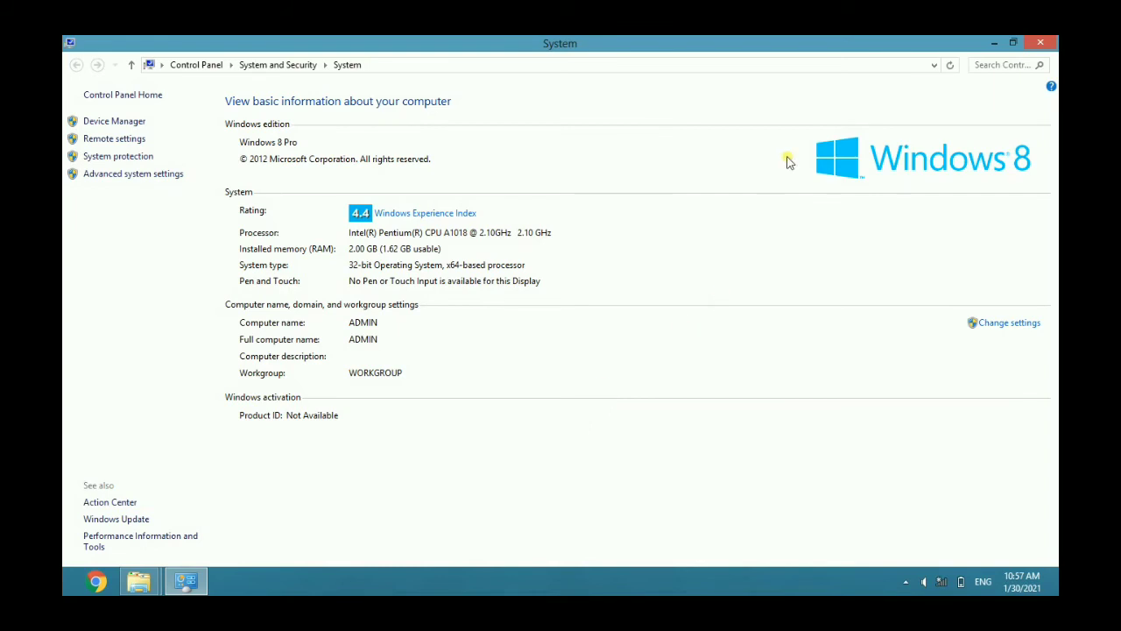
click(990, 44)
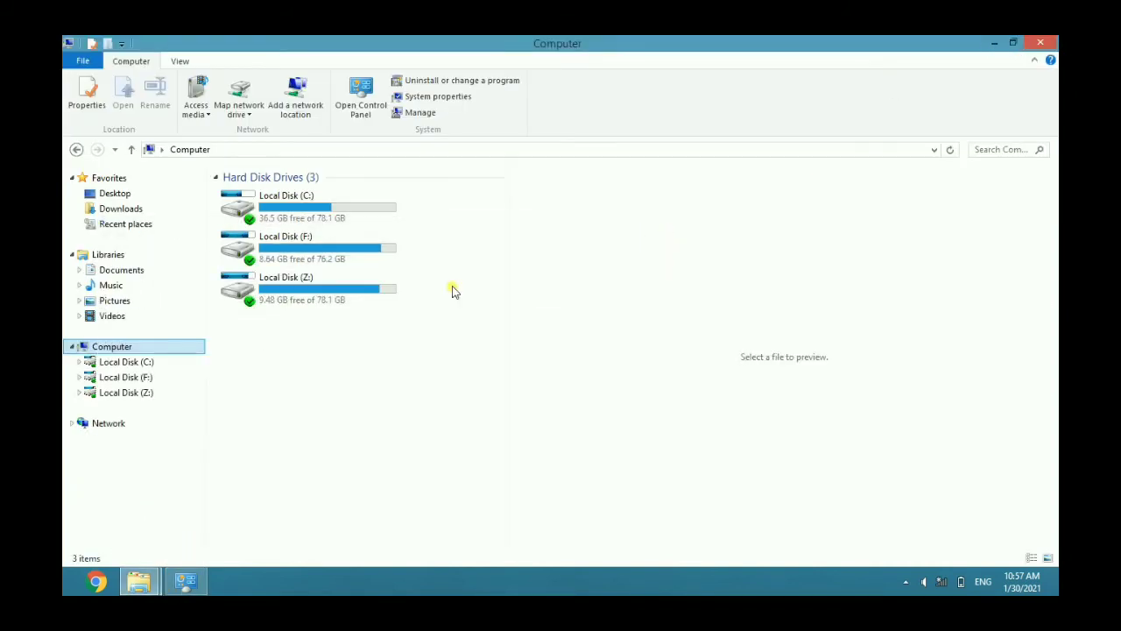
Step: Check the free space of Local Disk (F:) and Local Disk (Z:), and open Computer Management for this computer
click(379, 242)
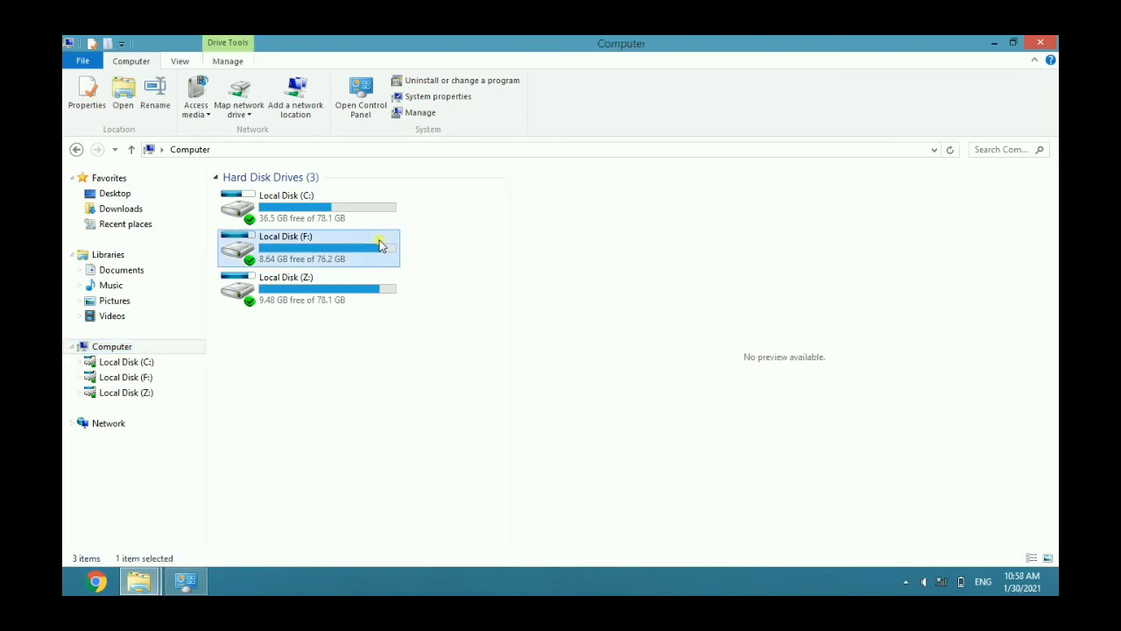
click(363, 295)
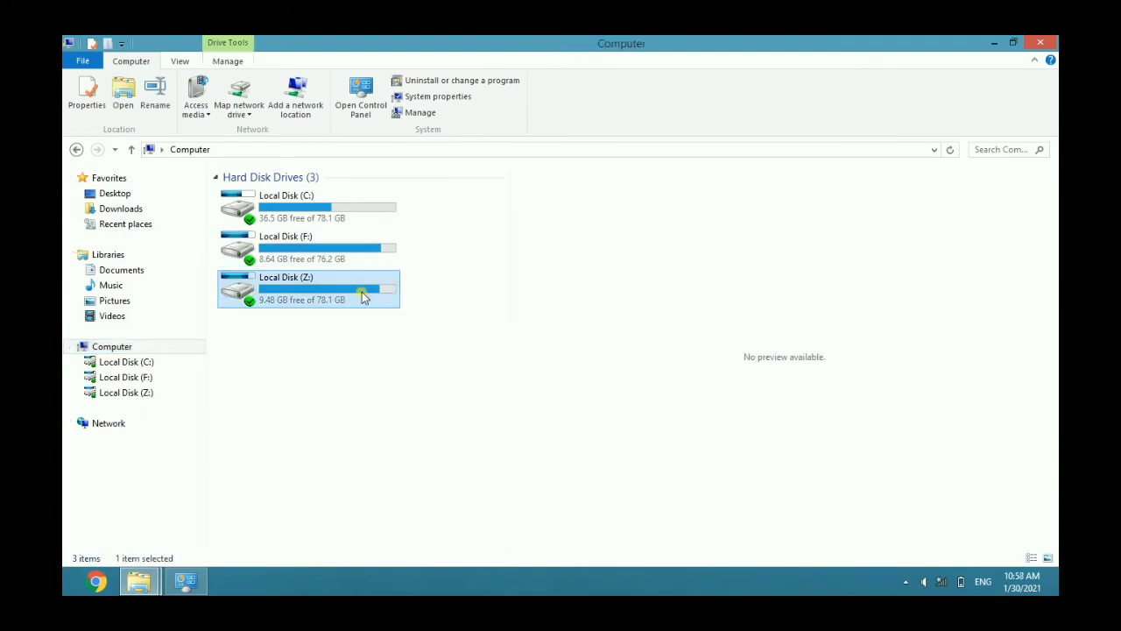
right_click(127, 349)
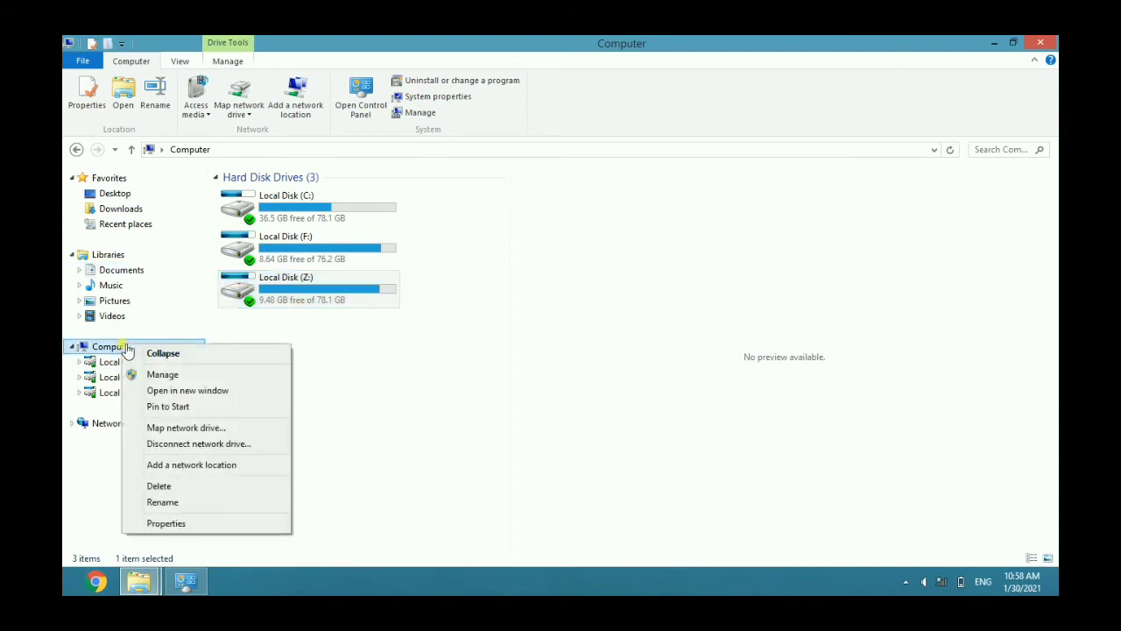
click(162, 375)
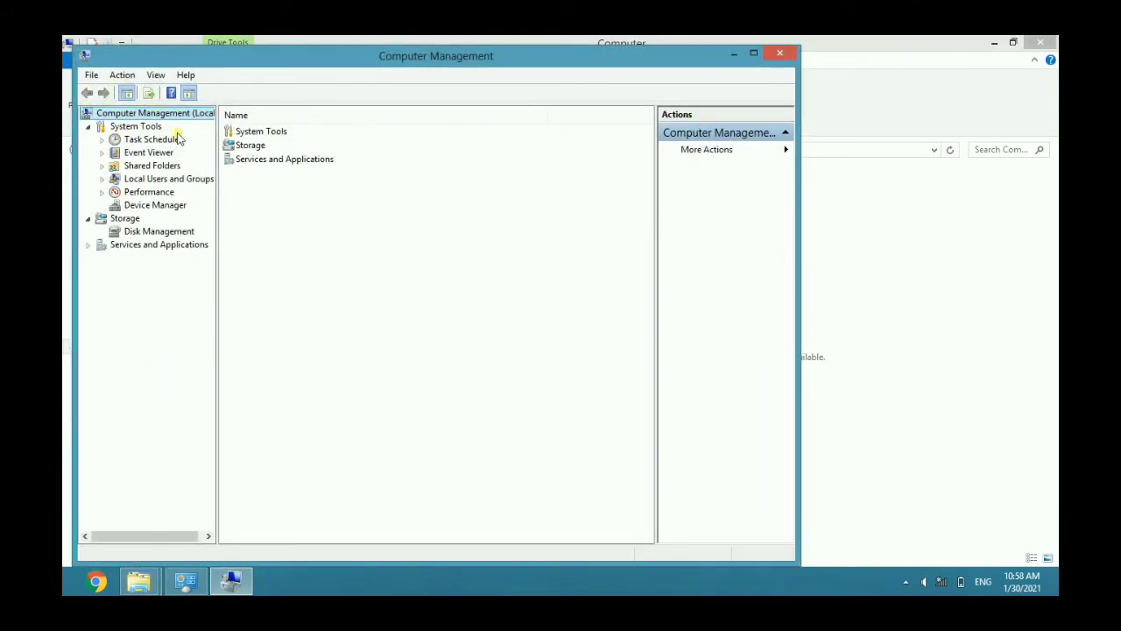
Step: Expand the display adapters, storage controllers and network adapters in Device Manager, and close the Computer Management and Computer windows
click(163, 208)
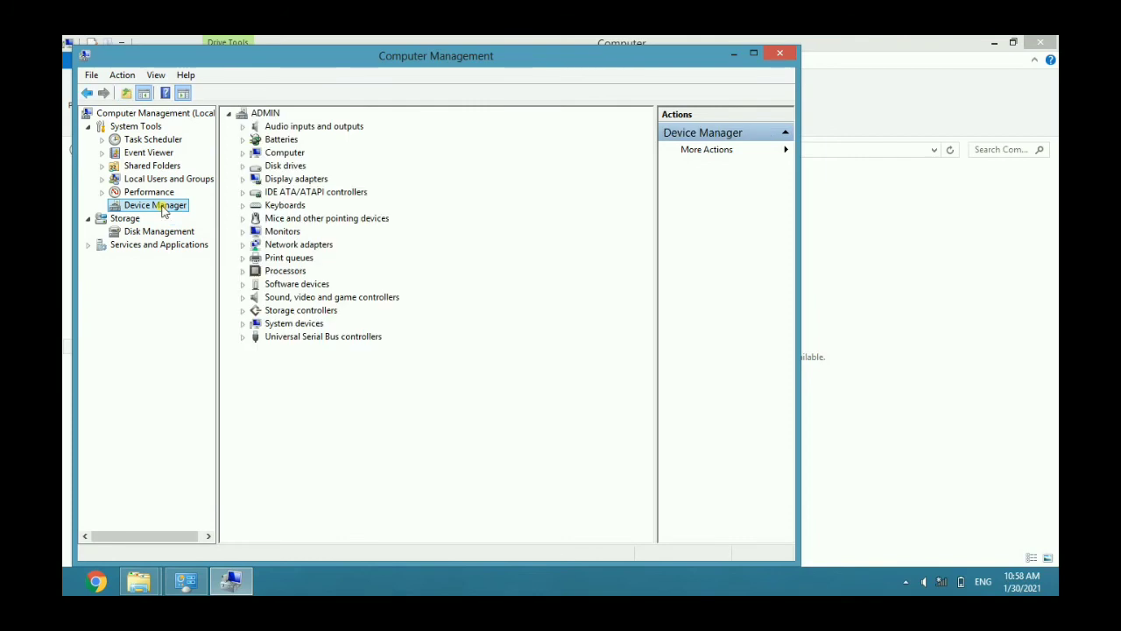
click(243, 179)
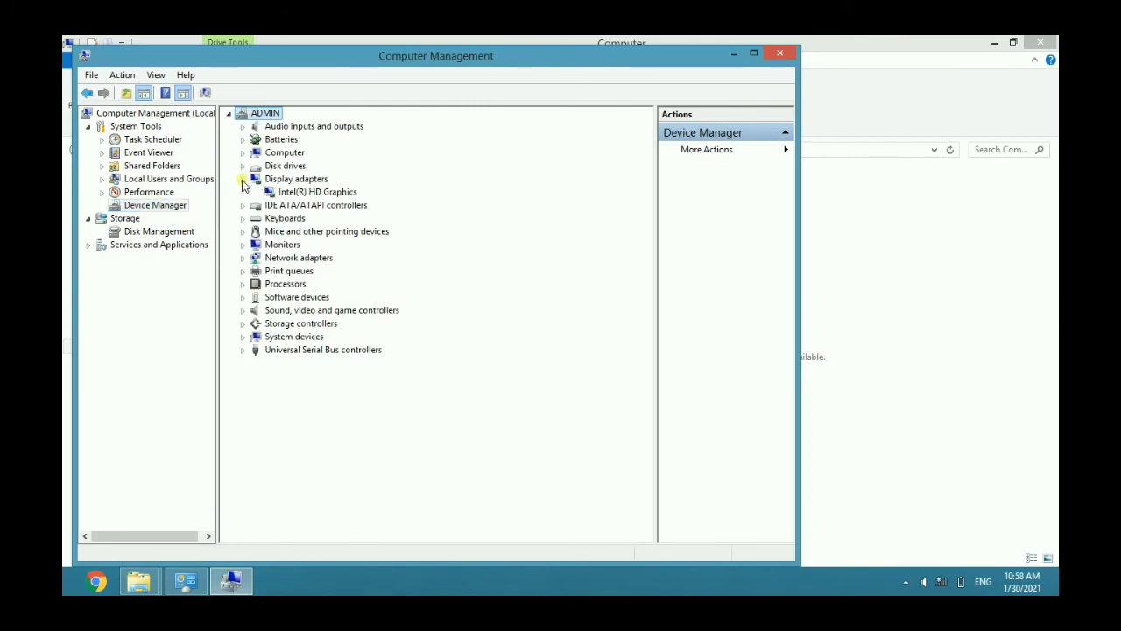
click(243, 323)
click(244, 258)
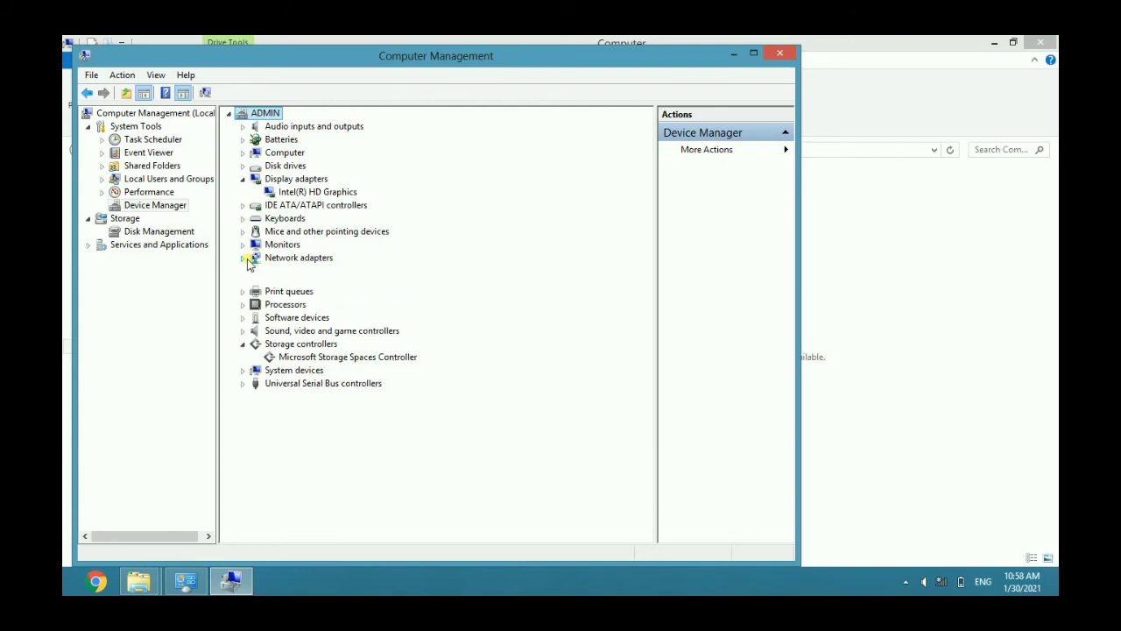
click(779, 53)
click(1043, 43)
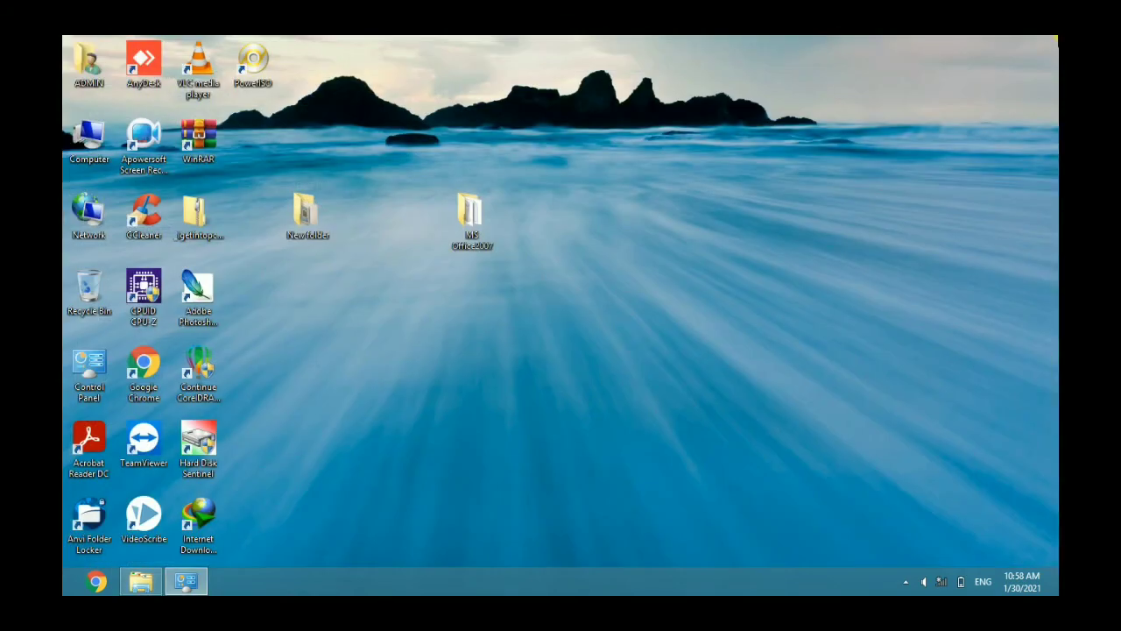
Step: Refresh the desktop two times
right_click(971, 156)
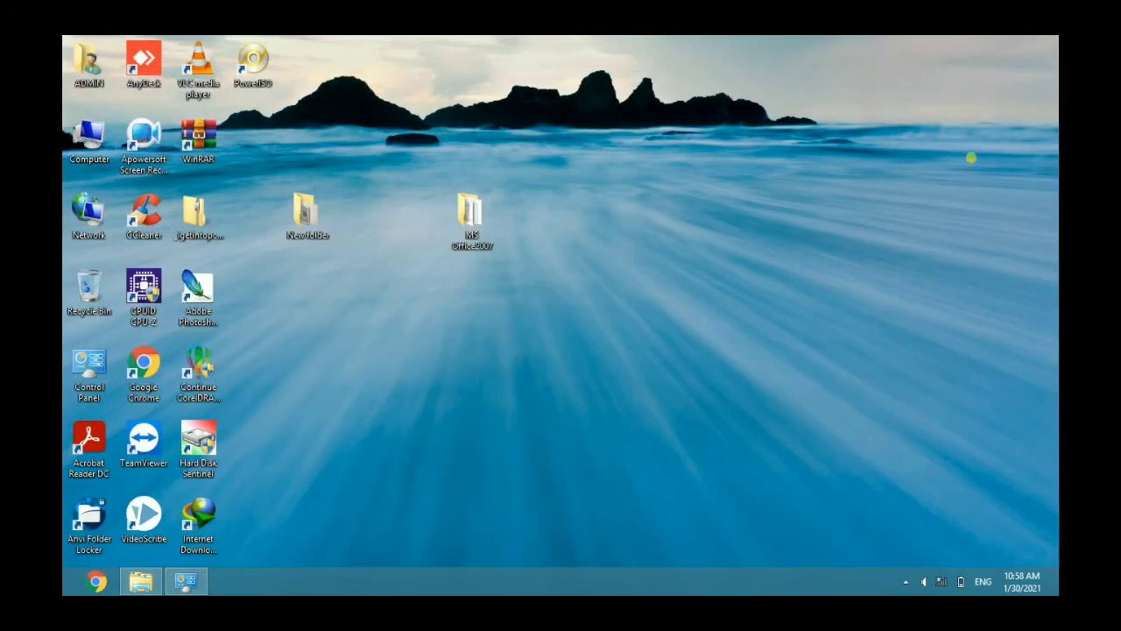
click(916, 200)
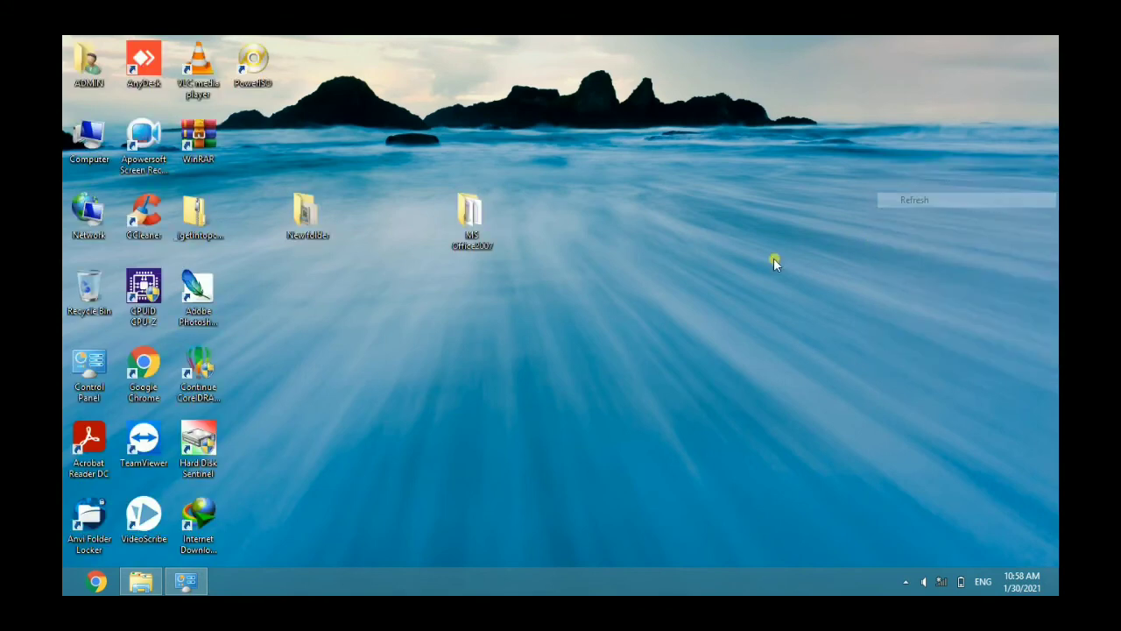
right_click(715, 250)
click(743, 297)
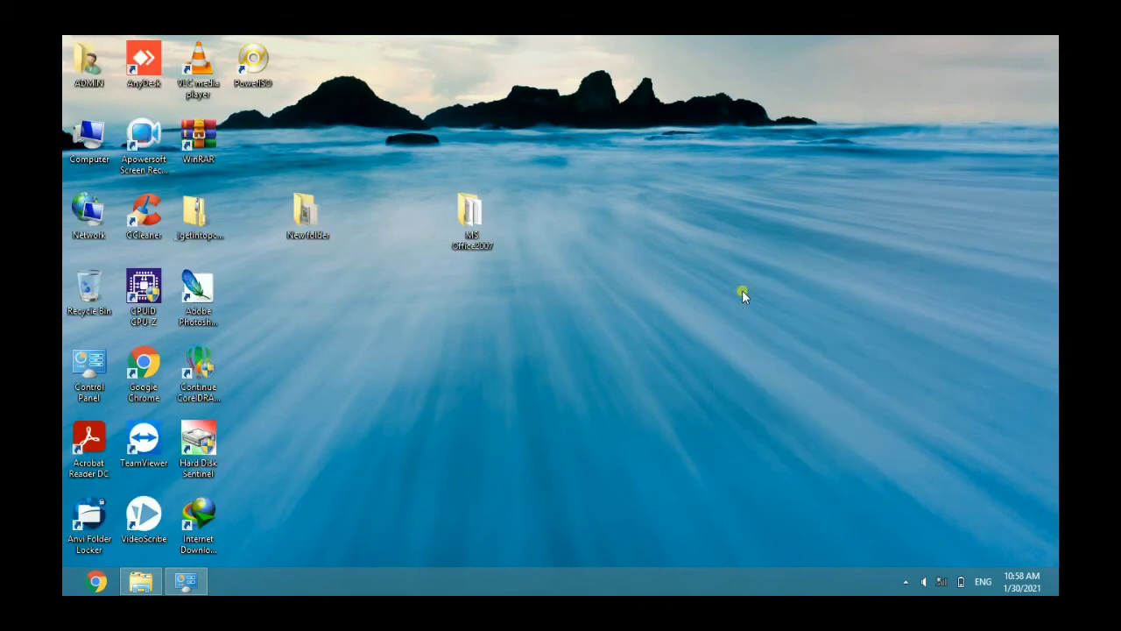